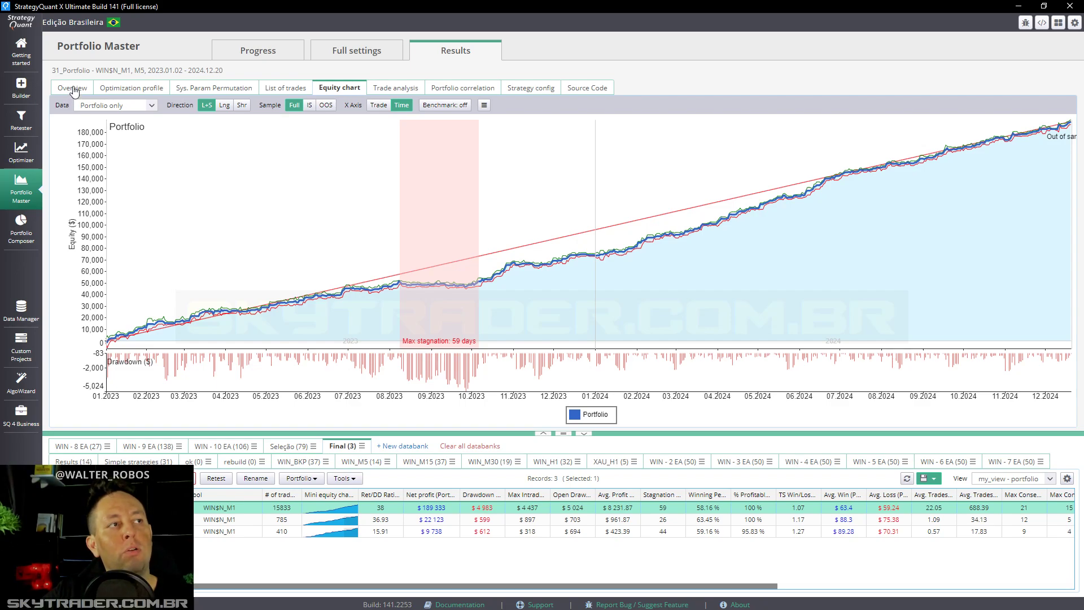
Open the portfolio's overview statistics and mark the Drawdown figure with a red rectangle and an arrow on a temporary screen capture
left_click(72, 89)
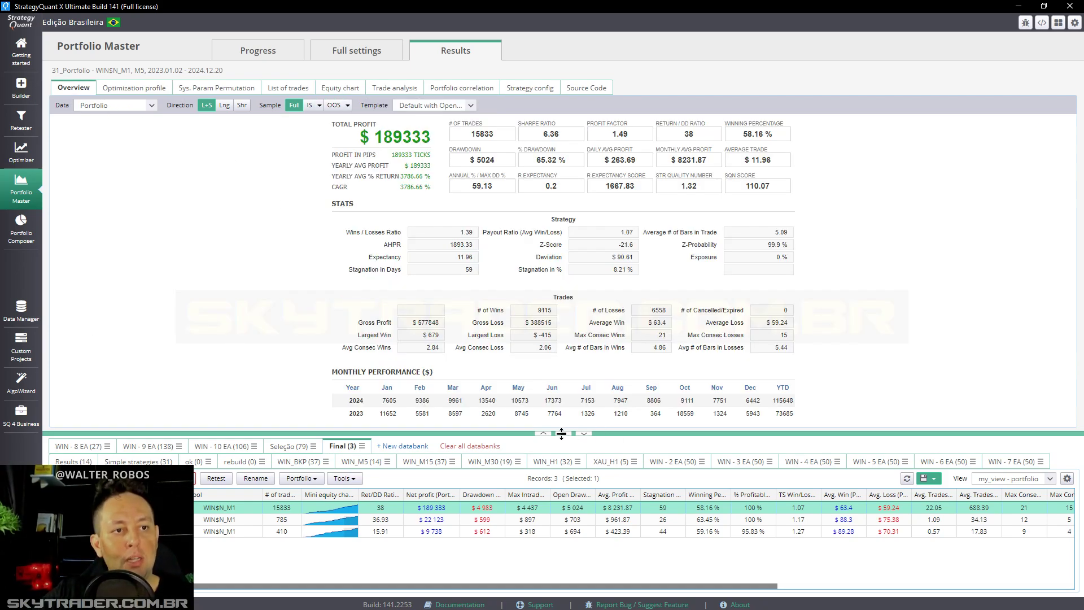
key("Print")
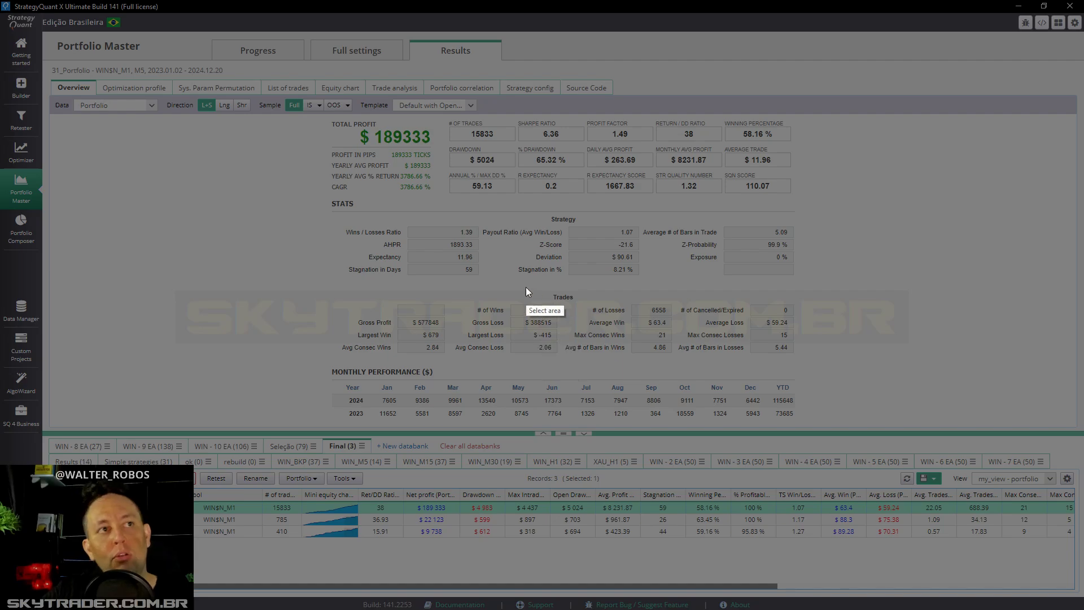
mouse_move(311, 96)
left_mouse_down()
mouse_move(536, 216)
mouse_move(807, 429)
left_mouse_up()
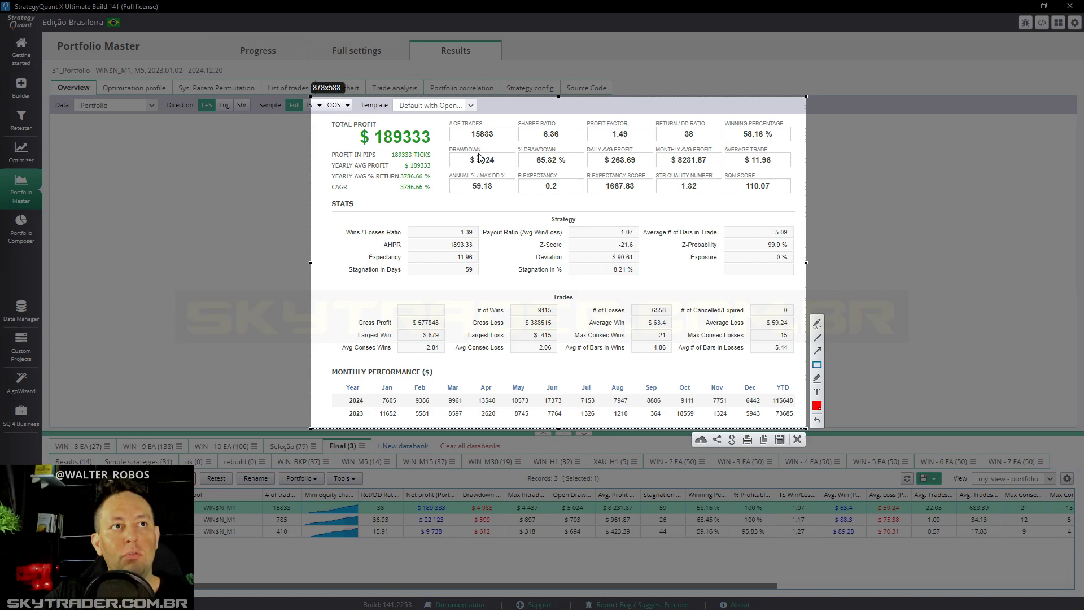
left_click_drag(445, 144, 517, 169)
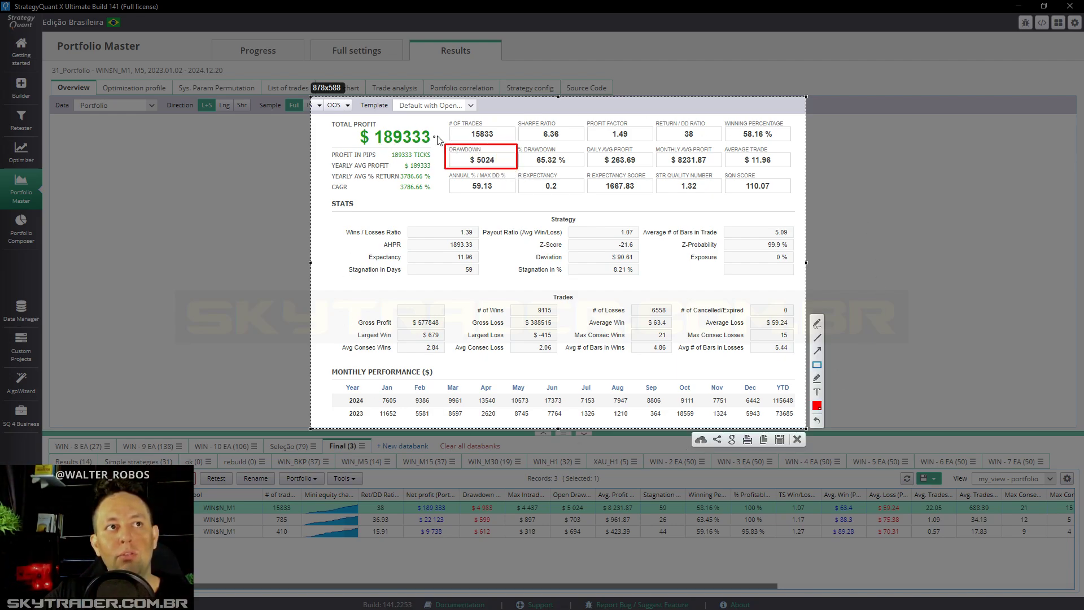
left_click(817, 351)
left_click_drag(421, 202, 450, 173)
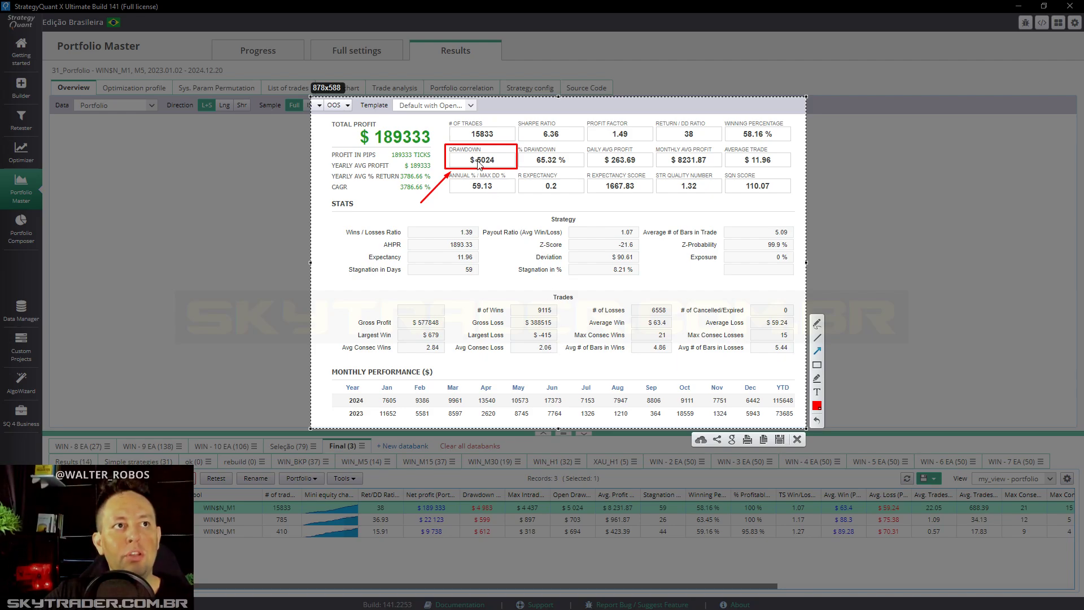
key("Escape")
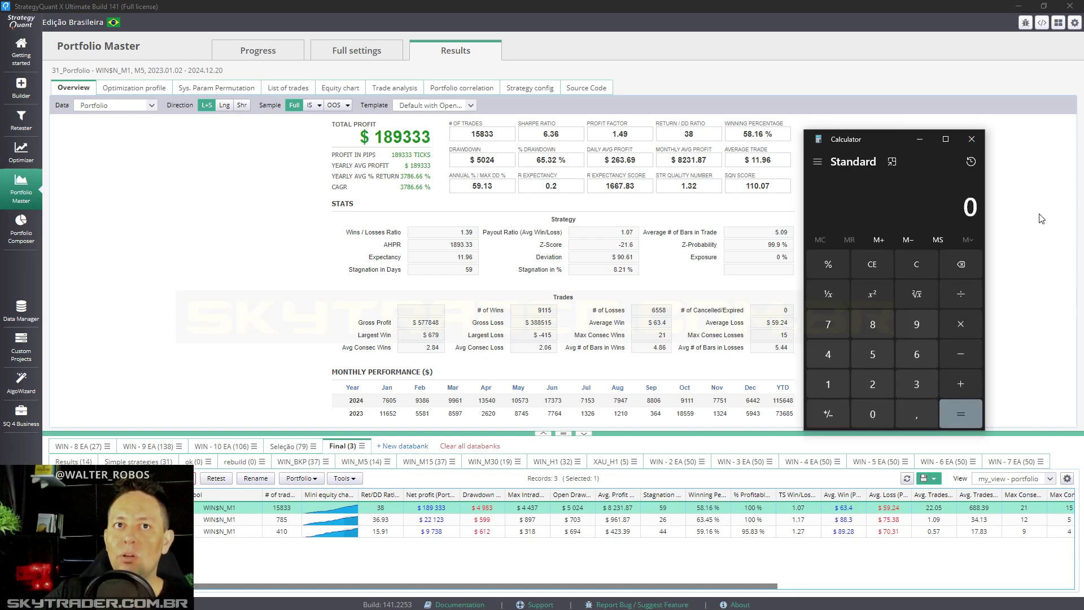
Switch to Calculator and multiply 5000 by 2, running the calculation twice
left_click_drag(869, 134, 876, 119)
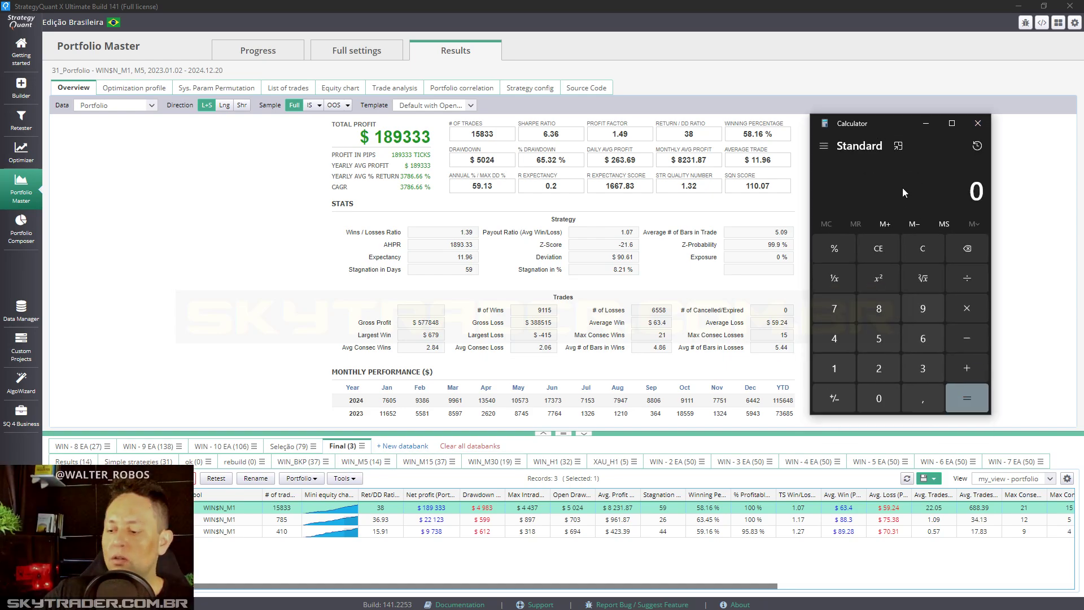
type("5.000")
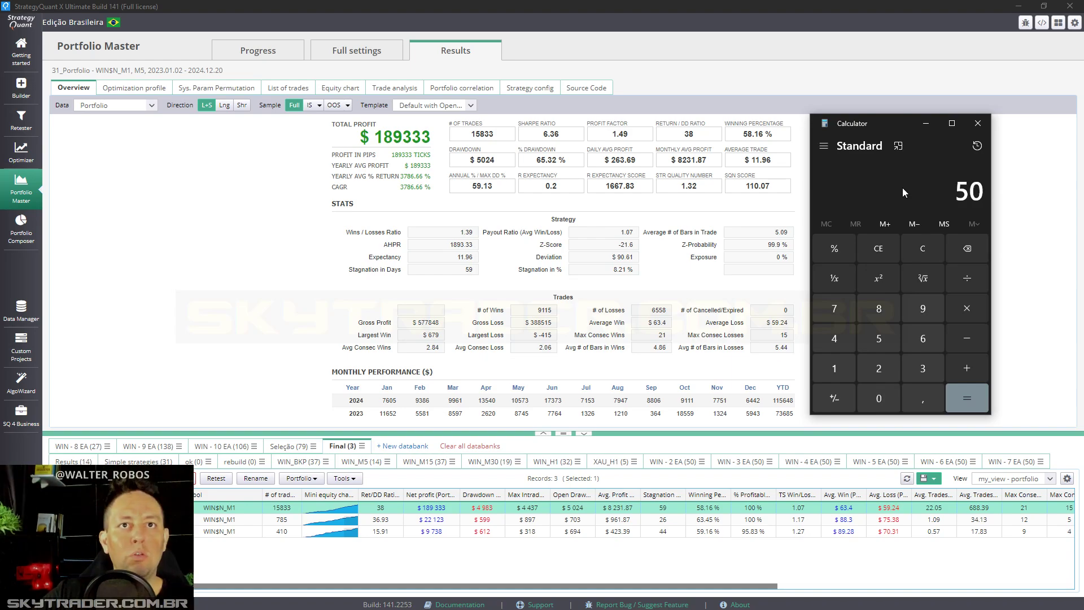
key("asterisk")
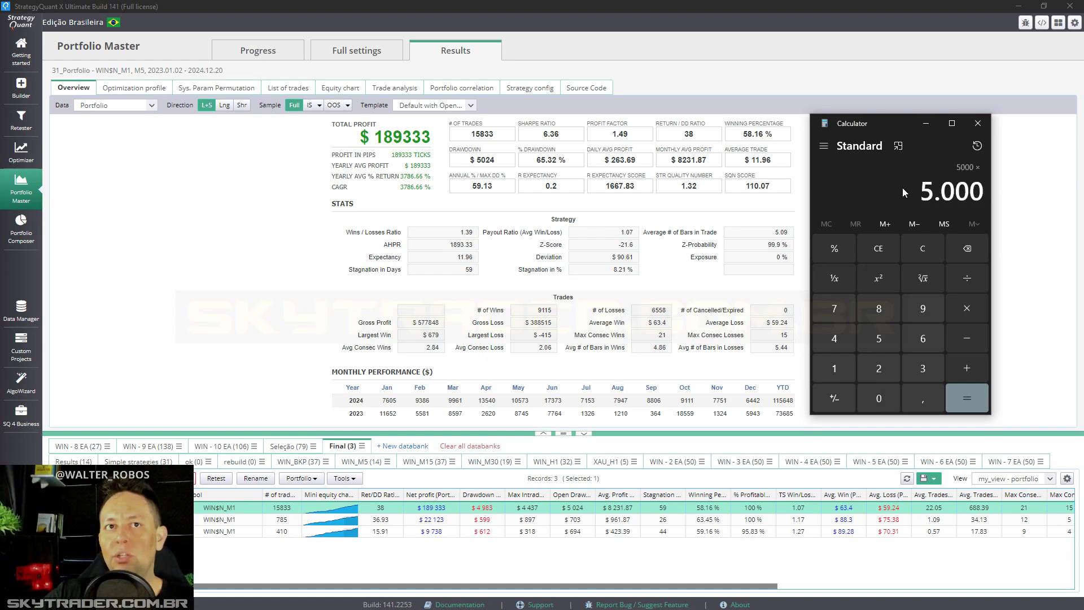
type("5")
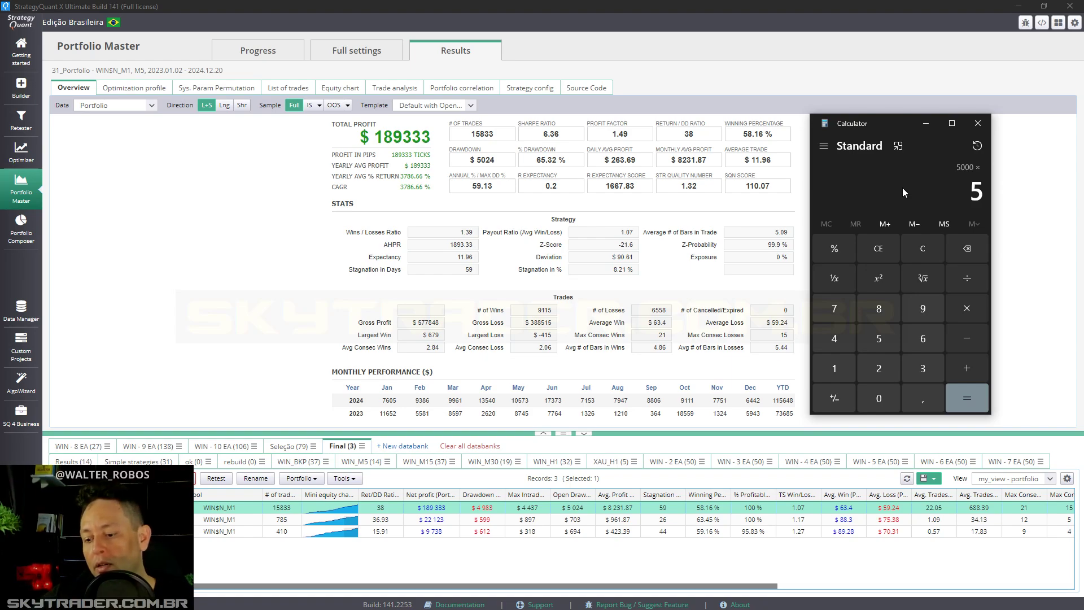
key("BackSpace")
type("2")
key("Return")
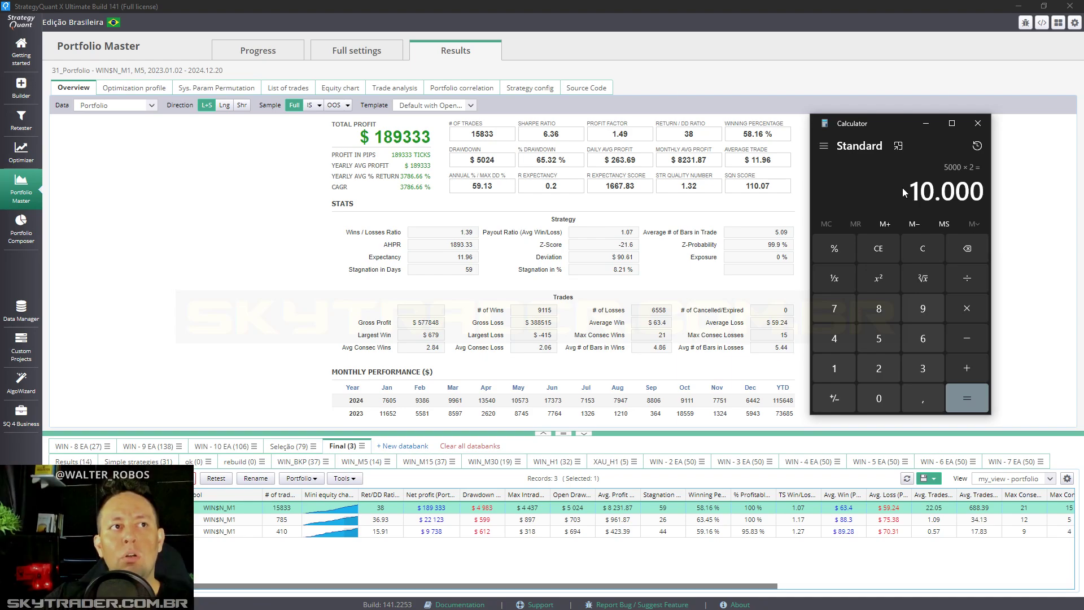
type("5000*")
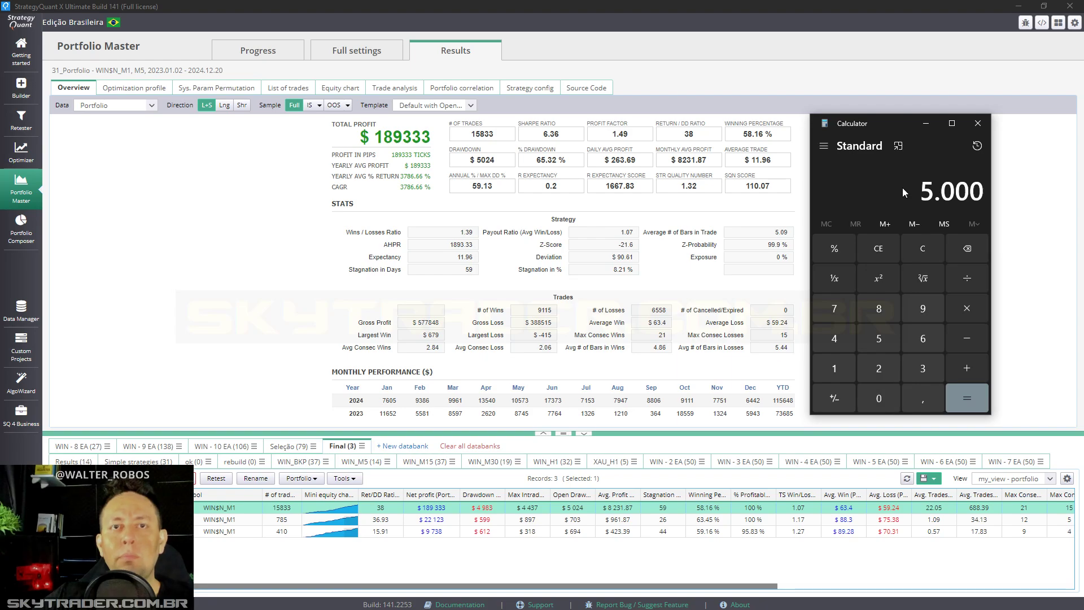
type("2")
key("Return")
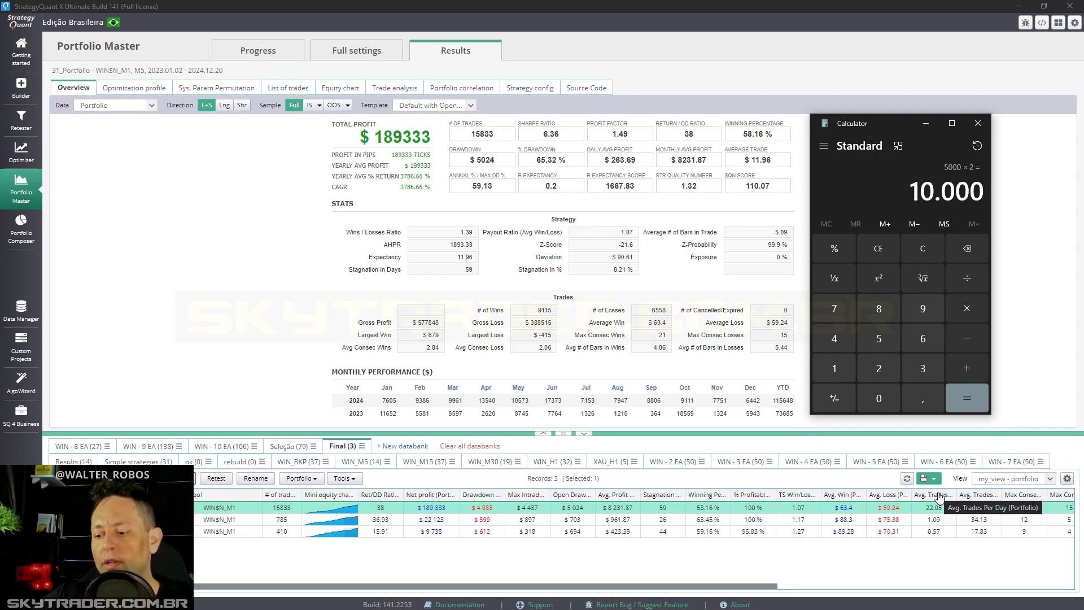
Calculate 50 × 200
type("50")
key("asterisk")
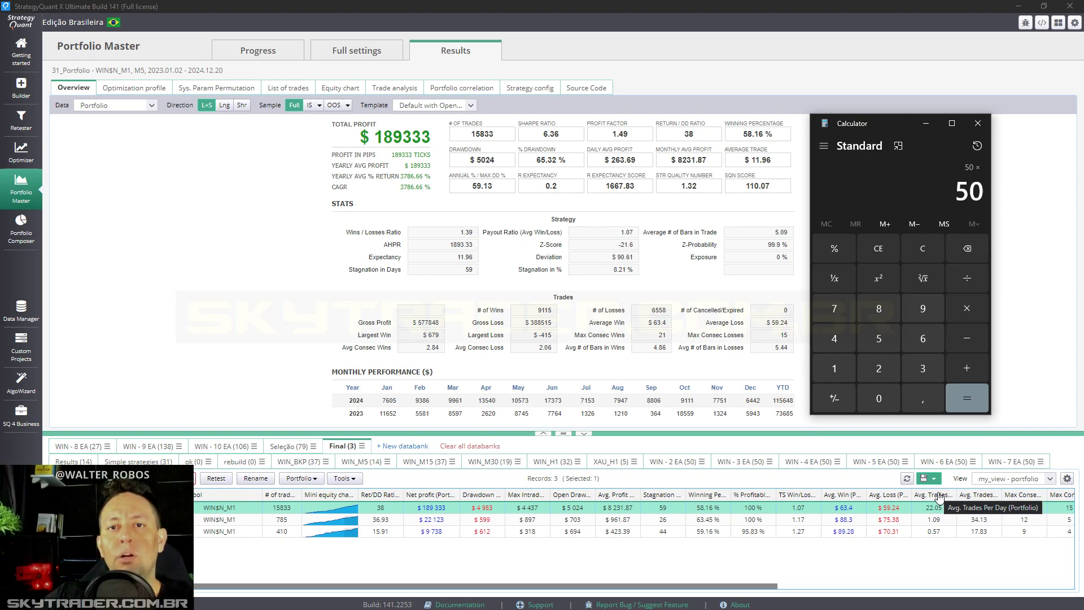
type("200")
key("Return")
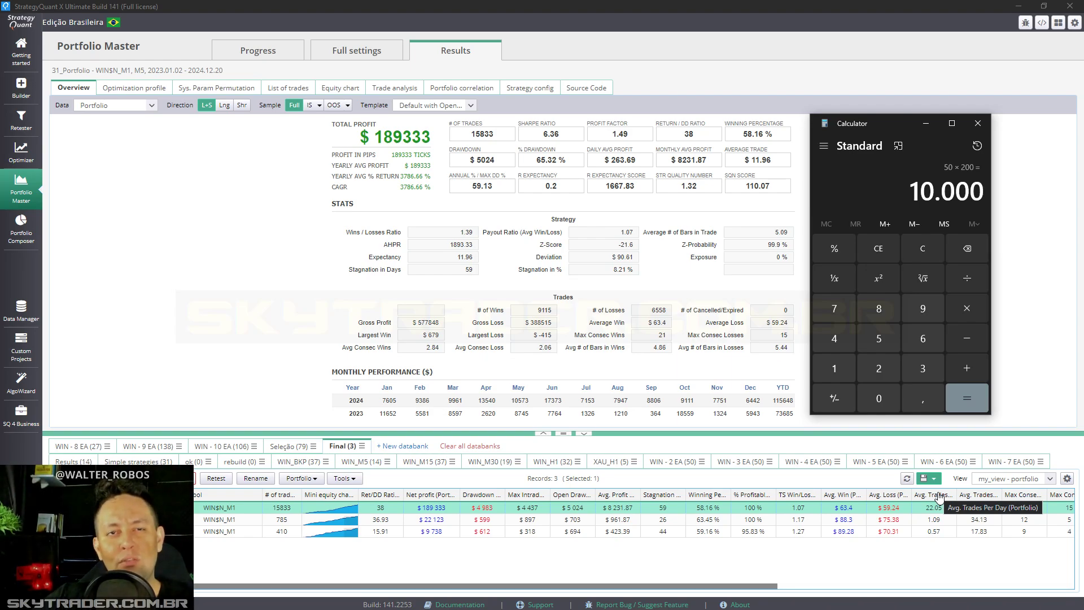
Calculate 5000 × 3 and clear the calculator display
type("5000")
key("asterisk")
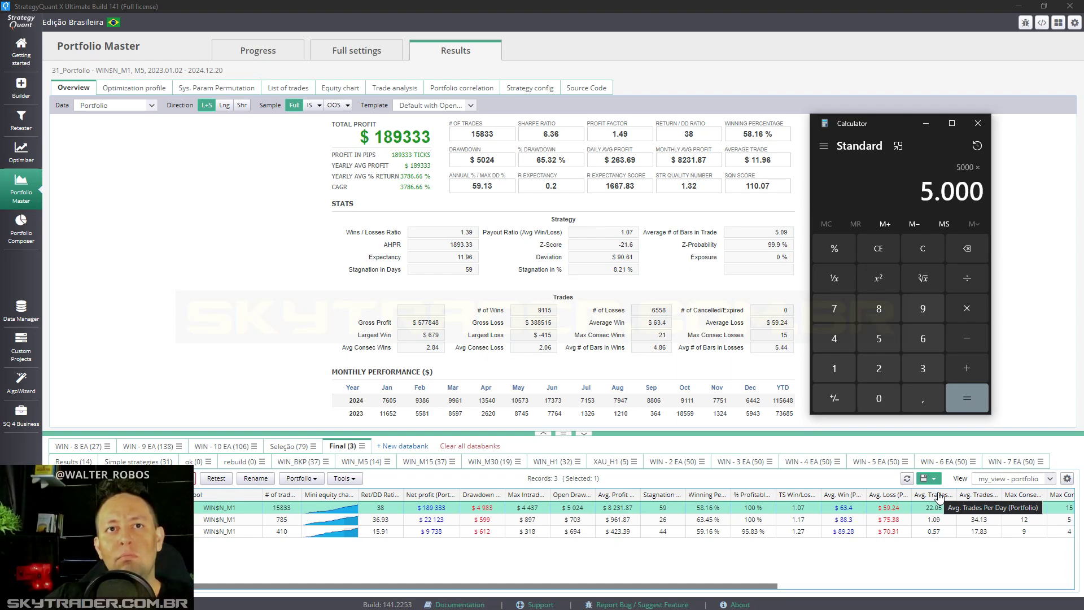
type("3")
key("Return")
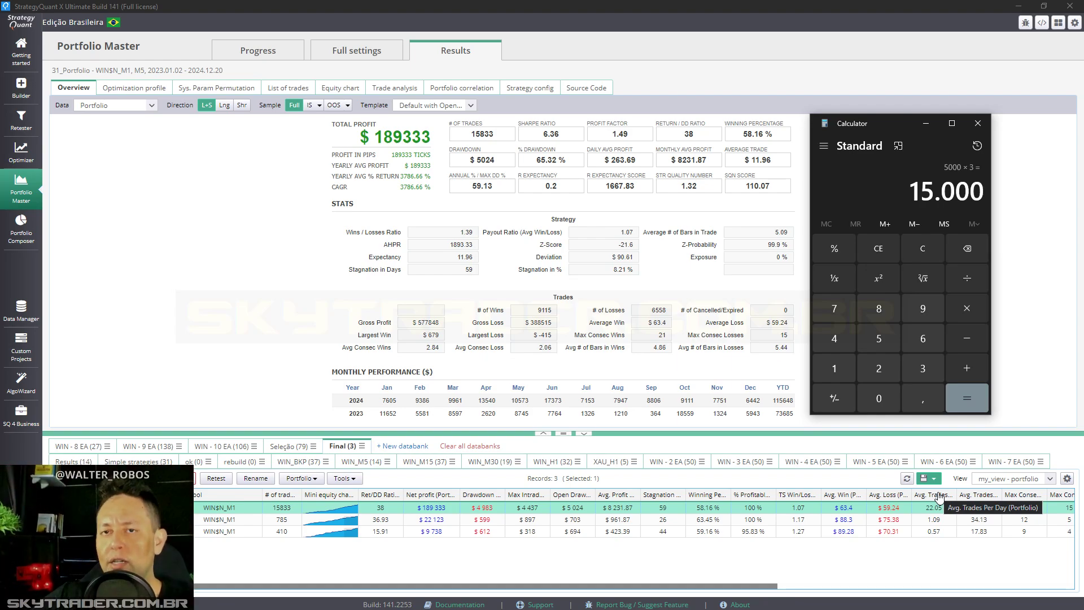
key("Escape")
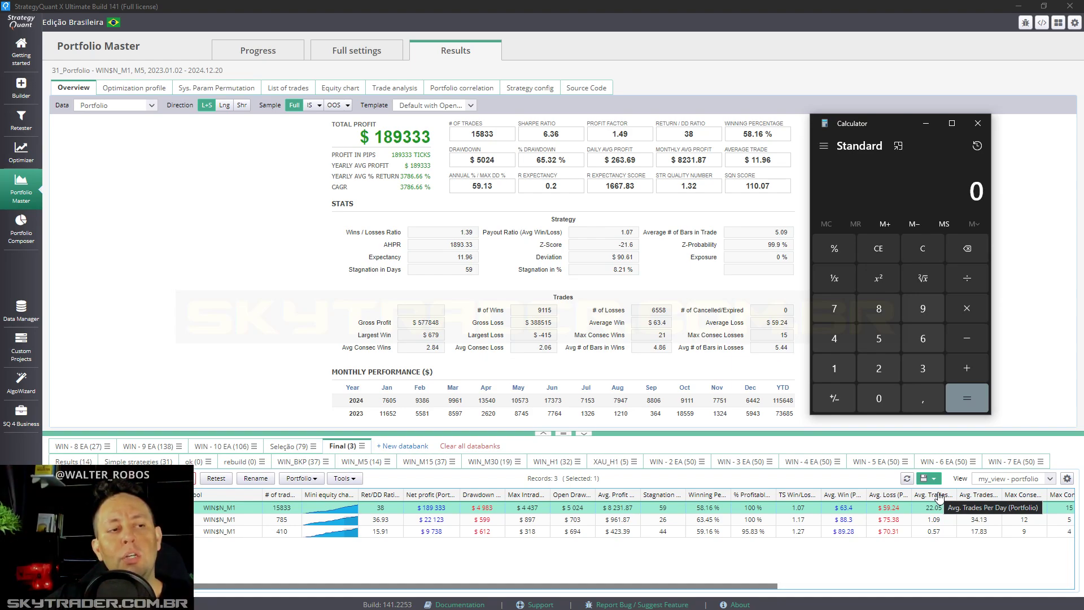
Calculate 5000 ÷ 30000 and 8000 ÷ 30000
type("5000/")
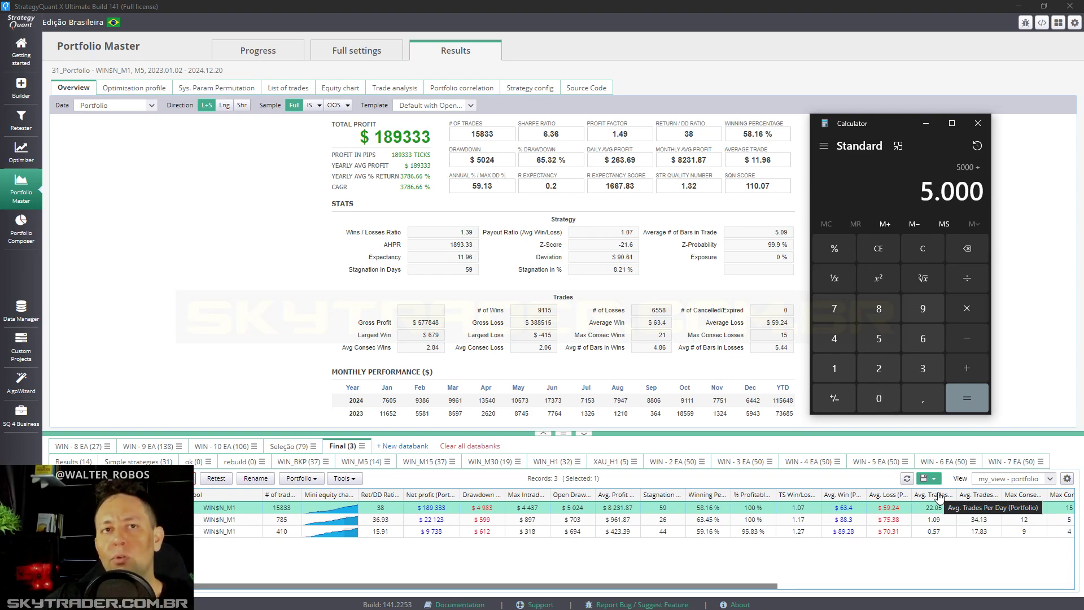
type("000")
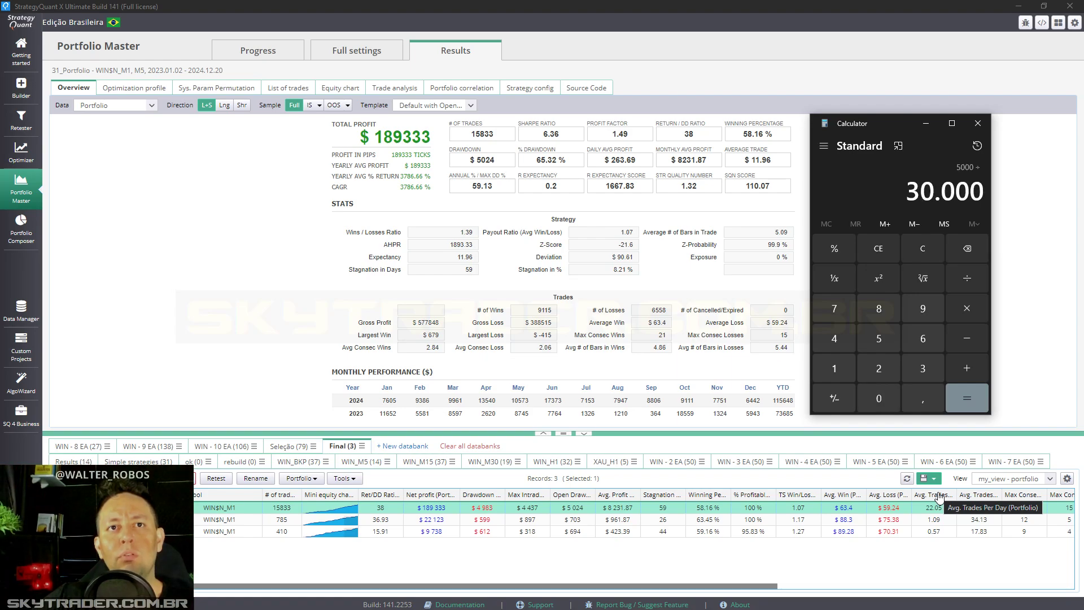
key("Return")
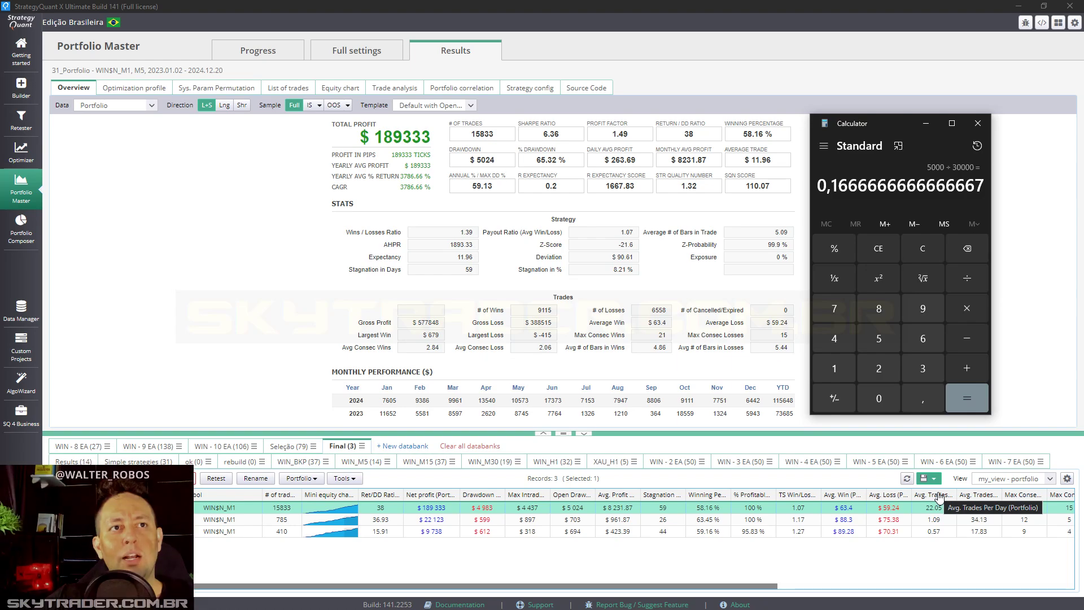
type("8")
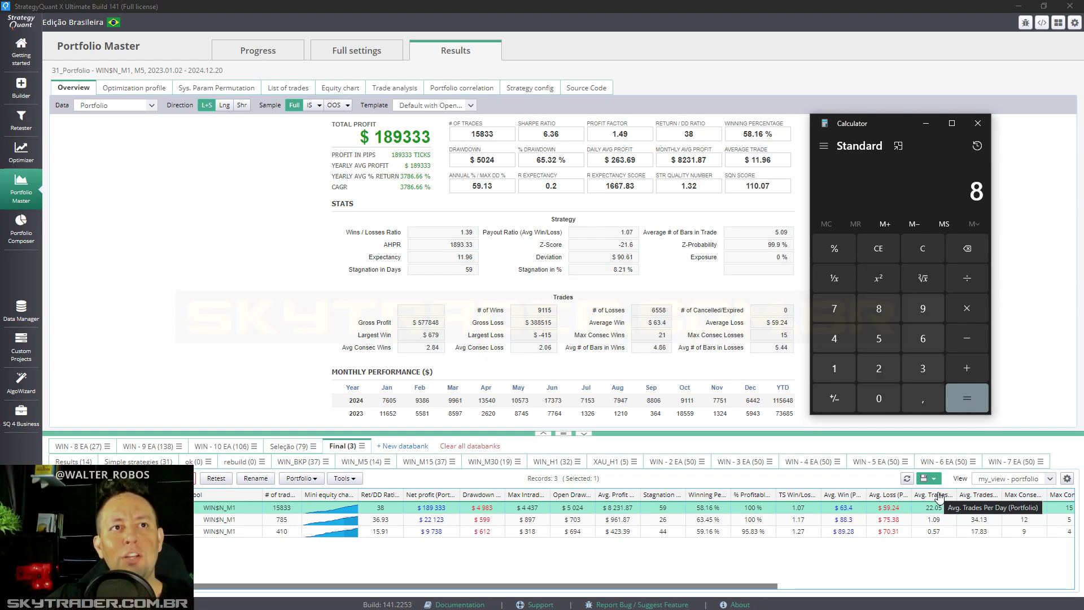
type("000/30000")
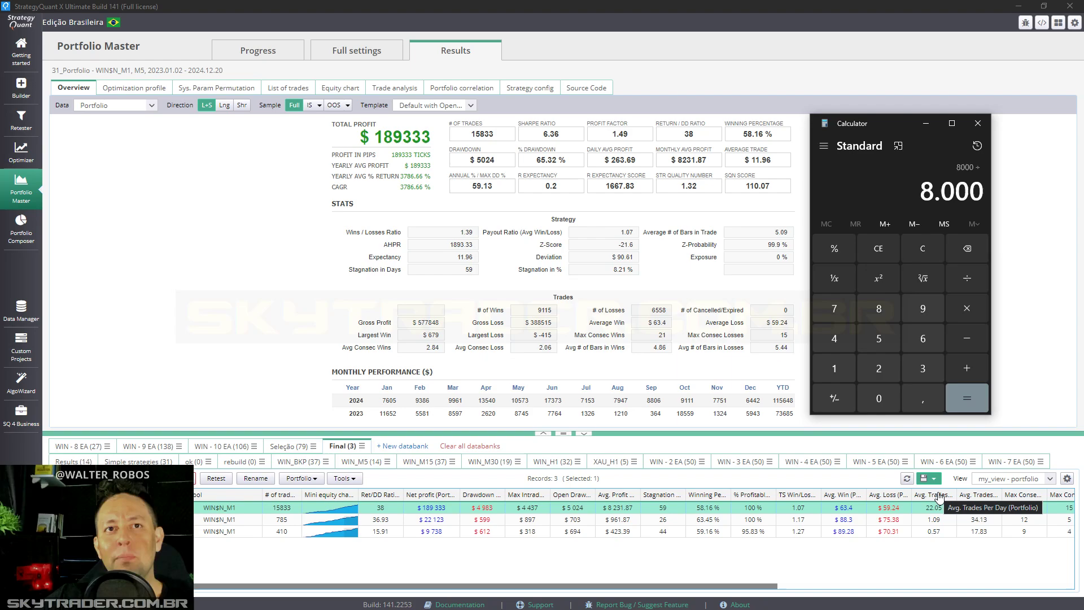
key("Return")
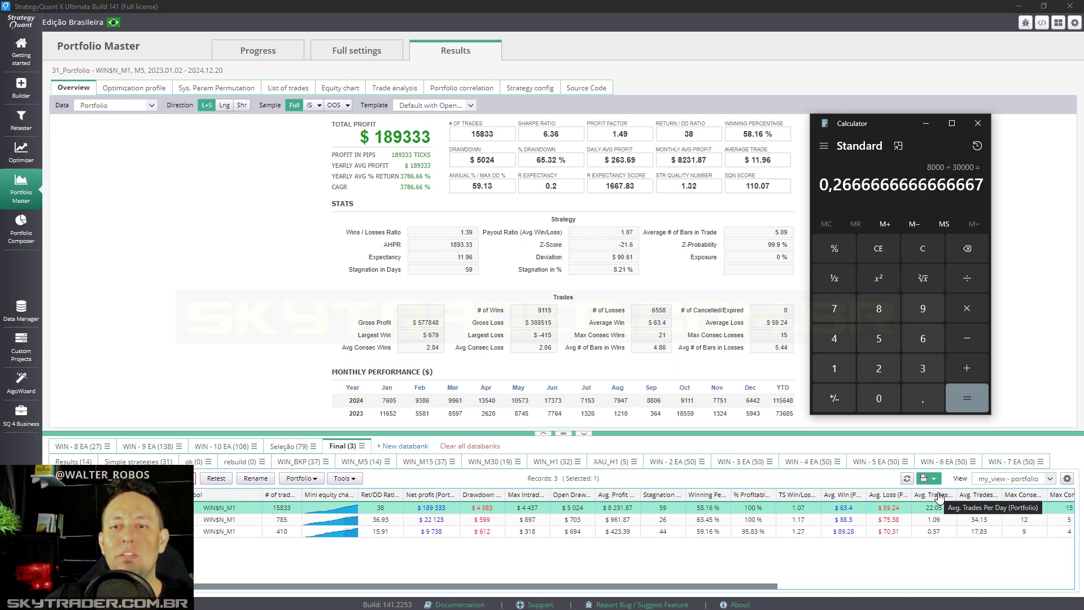
Divide the last quotient by 0,16 and close the calculator
key("slash")
type("0,16")
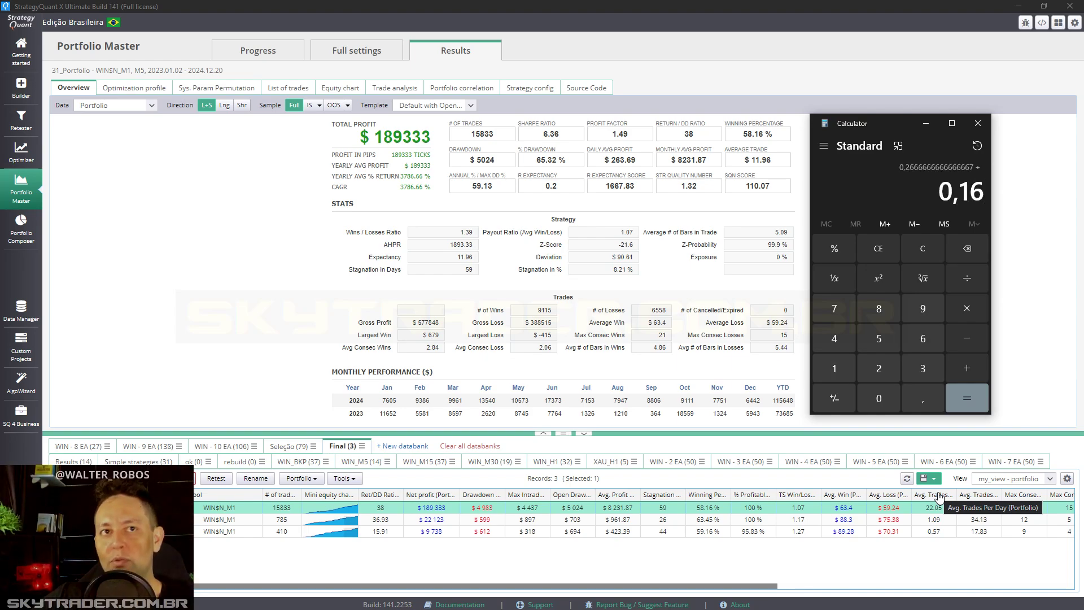
key("Return")
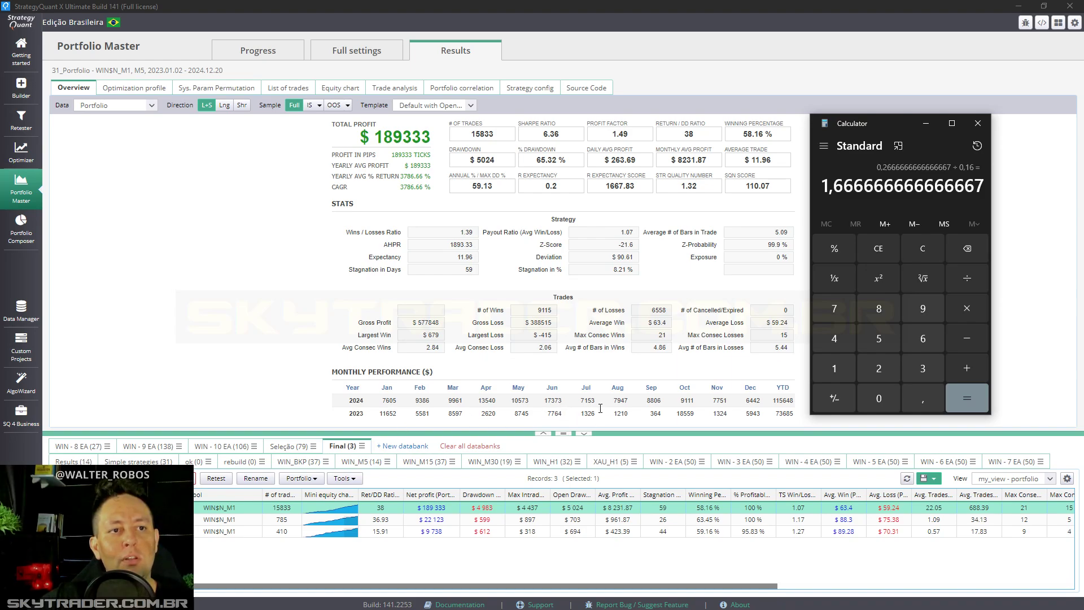
left_click(980, 125)
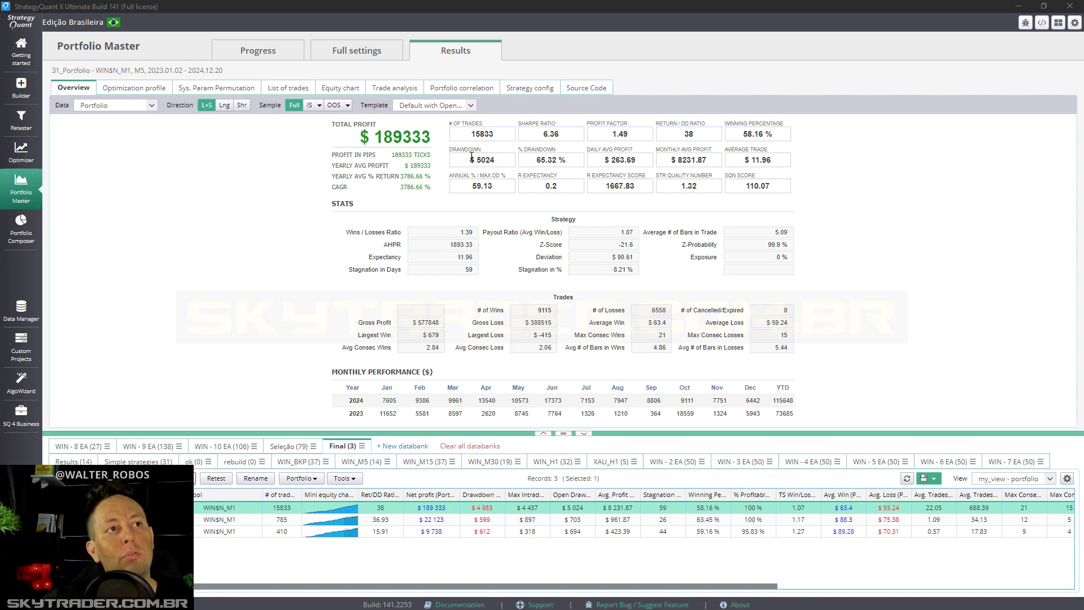
Review the portfolio's equity chart, and examine the number of trades and total profit in its overview
left_click(339, 90)
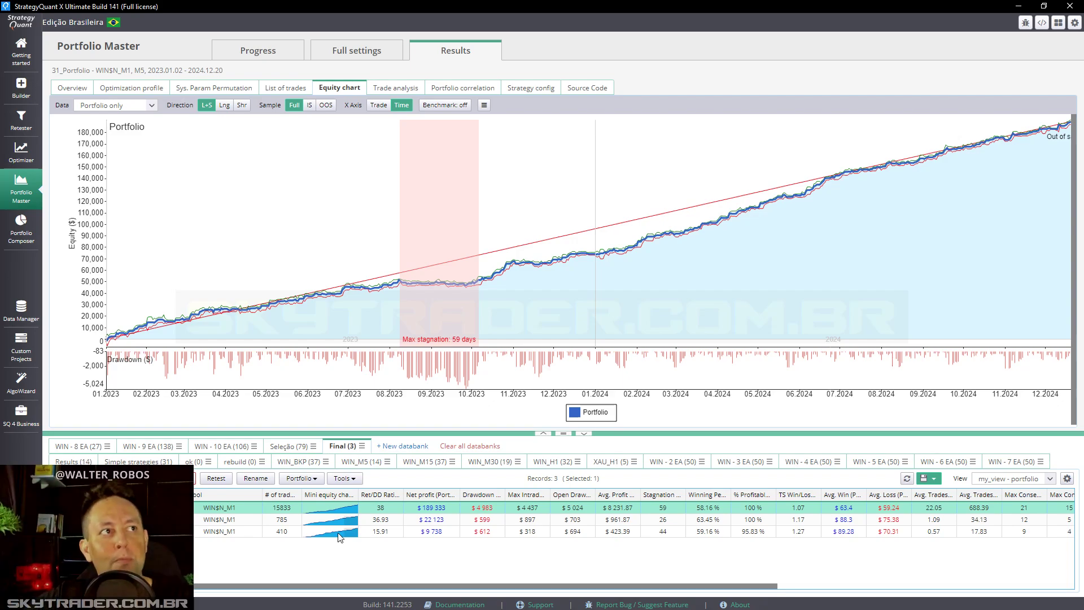
left_click(74, 89)
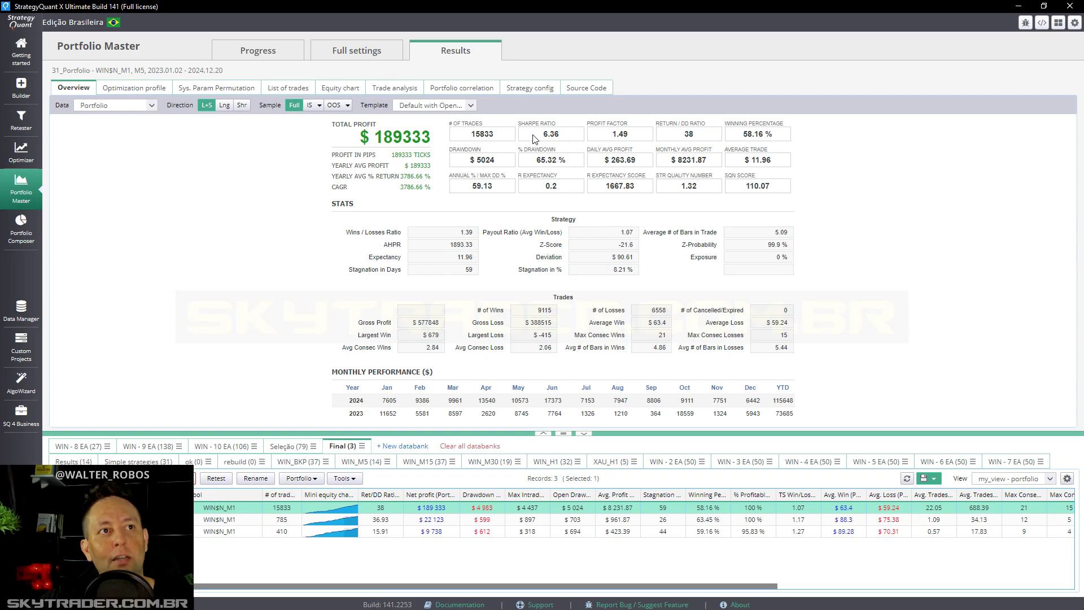
double_click(483, 134)
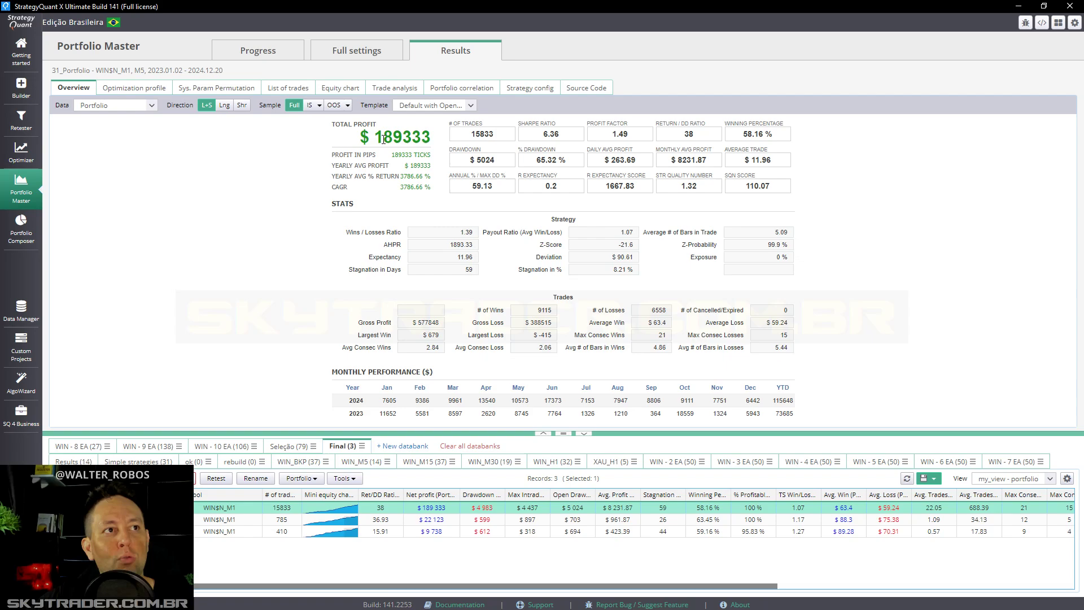
double_click(402, 137)
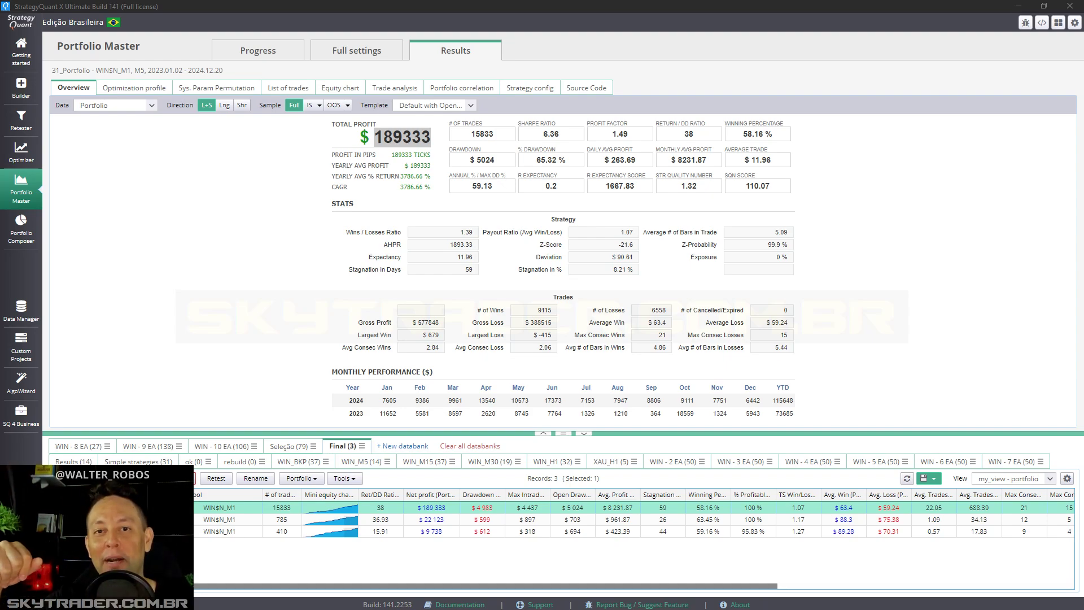
Switch to Quant Analyzer, maximize it and view the Monte Carlo results with confidence levels for 31_Portfolio
key("alt+Tab")
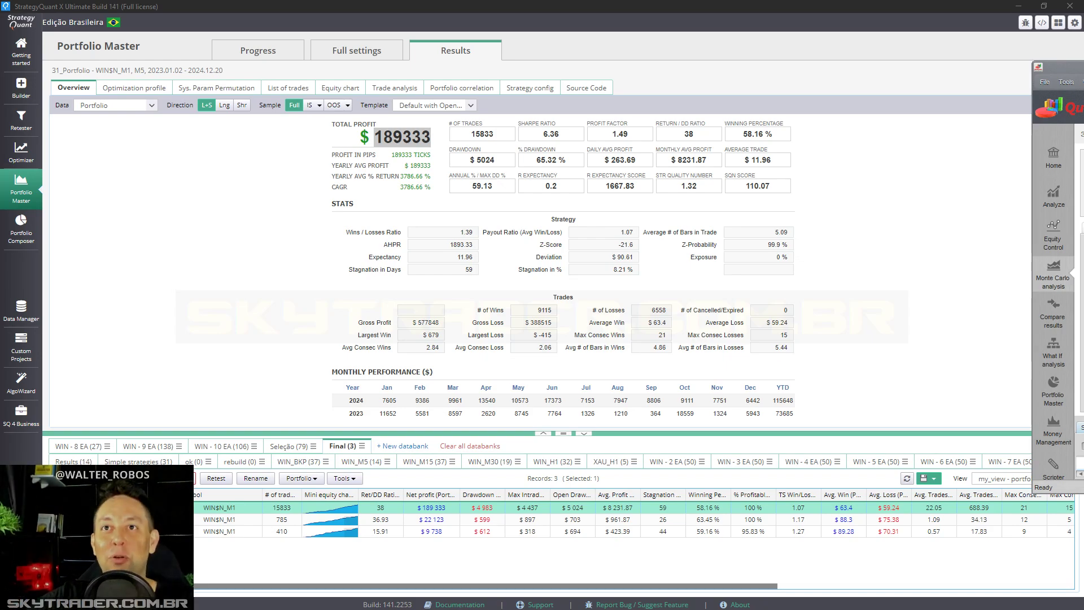
left_click_drag(1083, 69, 771, 110)
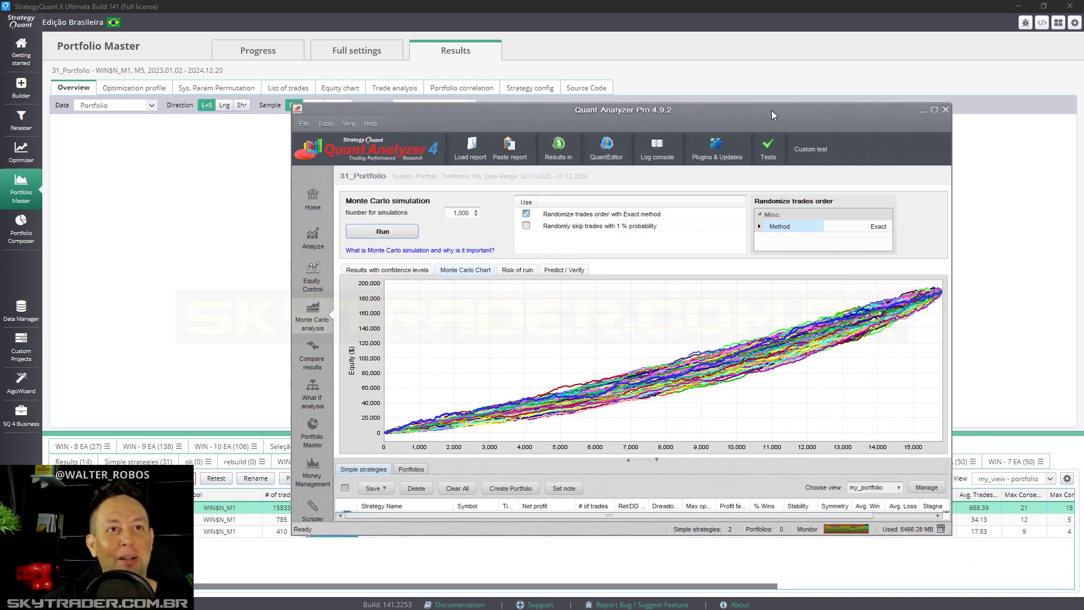
left_click(935, 110)
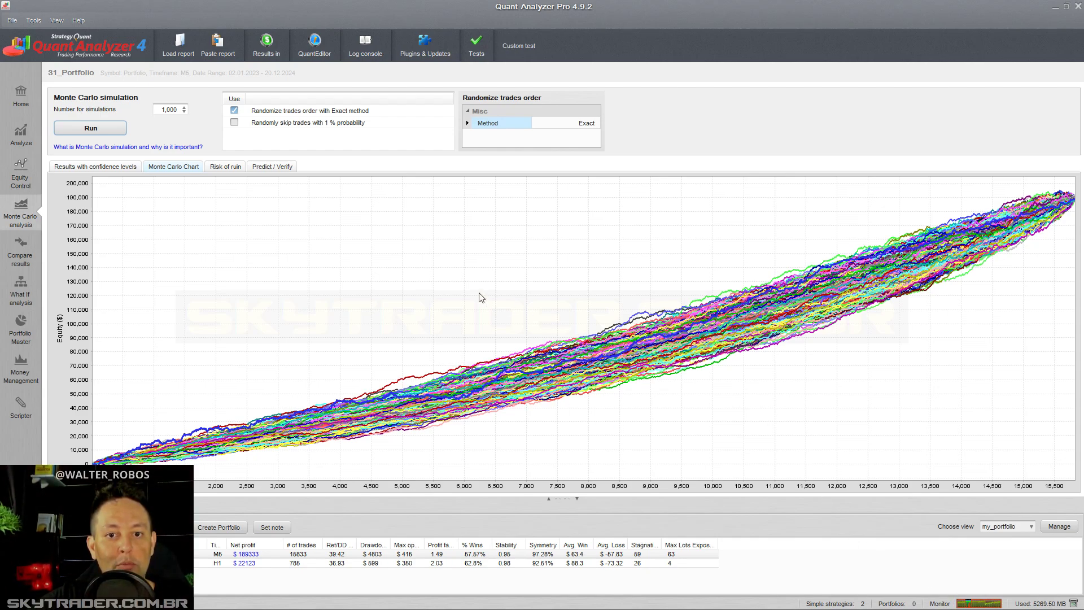
left_click(78, 168)
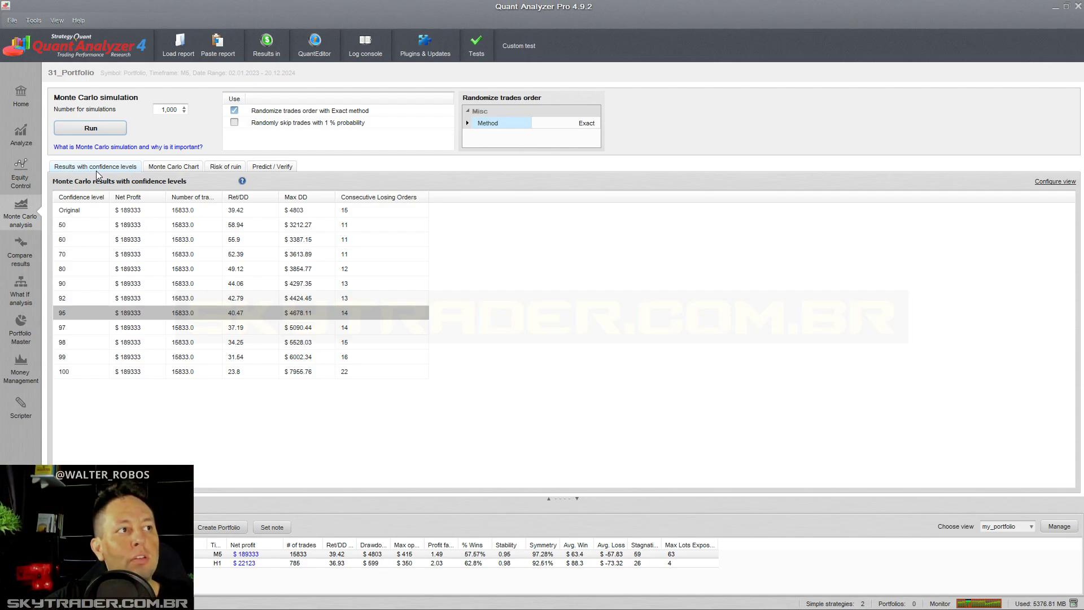
Capture the Monte Carlo results table and box its Original row and the M5 portfolio row in the strategy list in red
left_click(101, 210)
left_click(342, 212)
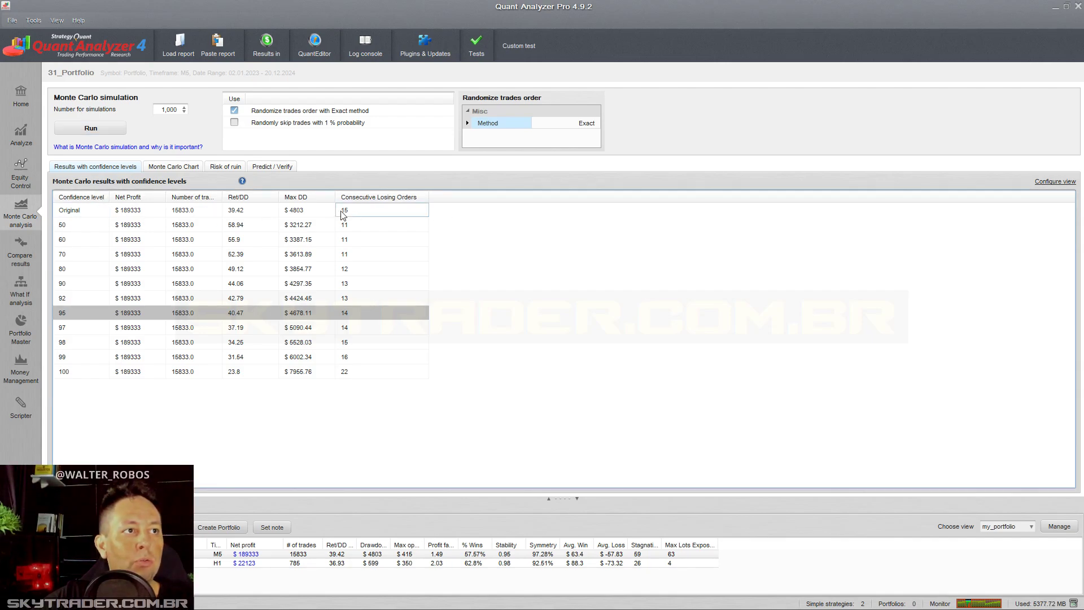
key("Print")
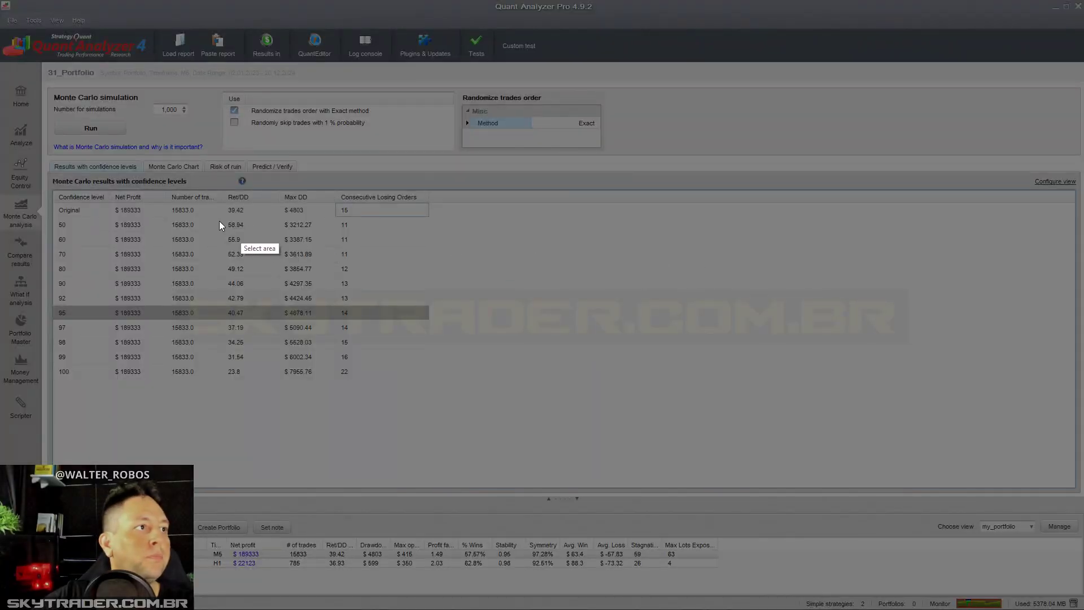
left_click_drag(41, 158, 463, 398)
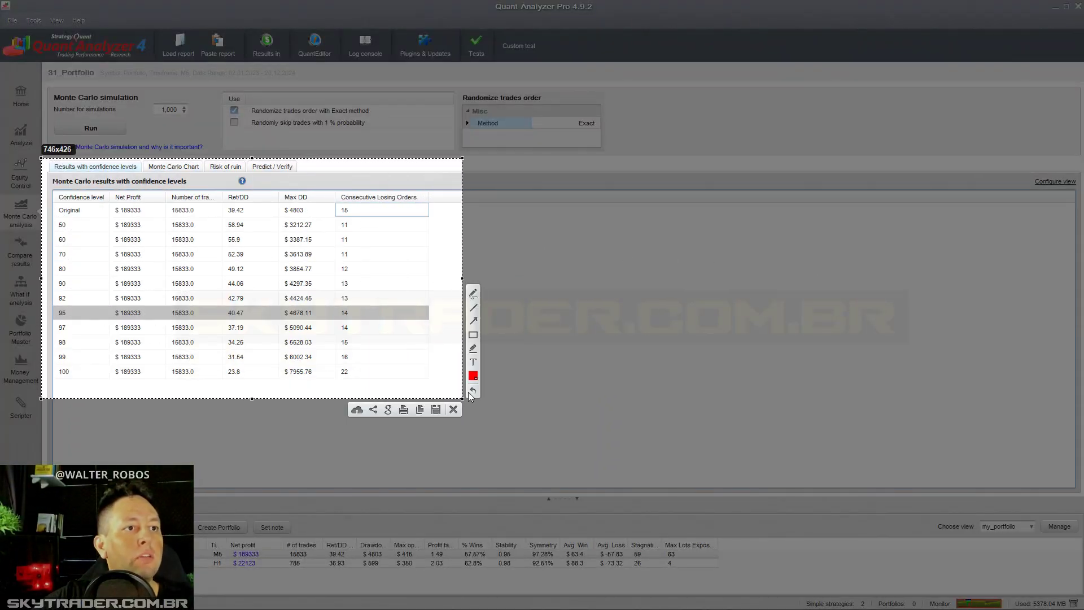
left_click_drag(474, 333, 481, 334)
left_click(479, 335)
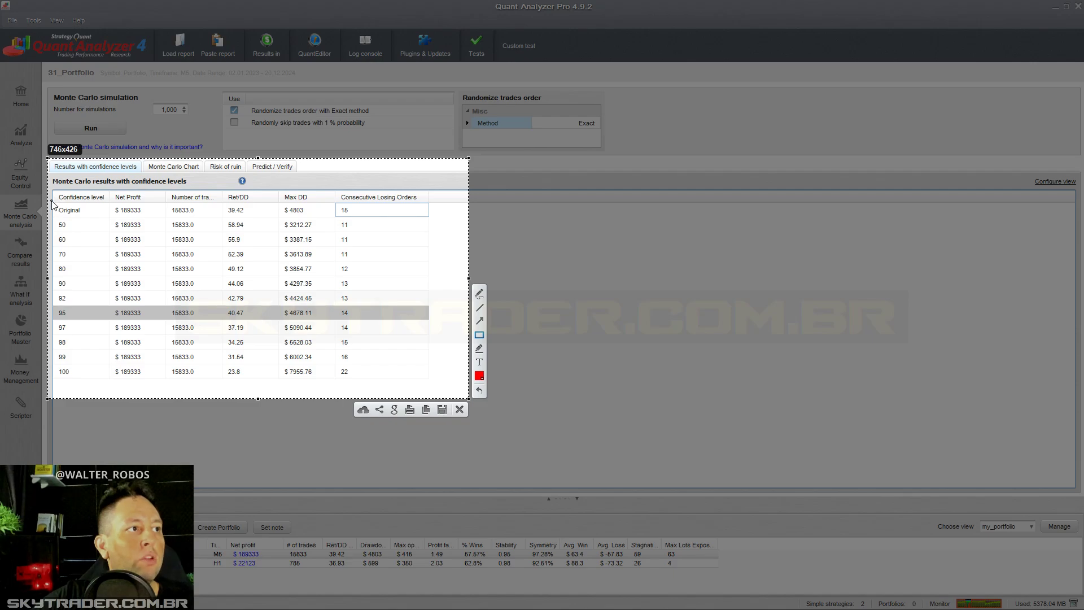
left_click_drag(52, 202, 430, 217)
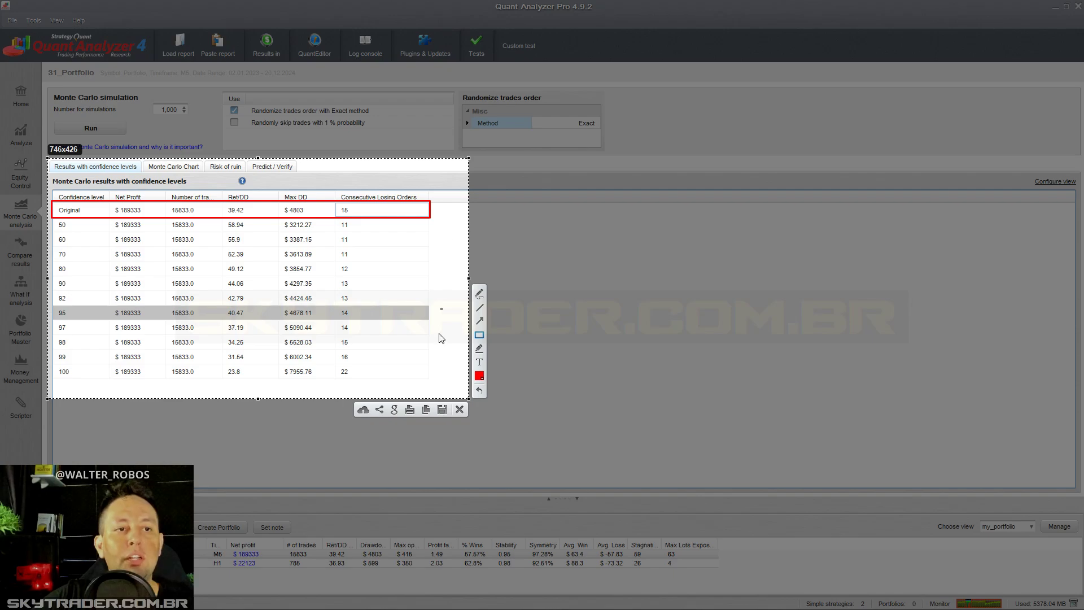
mouse_move(720, 543)
left_mouse_down()
mouse_move(510, 561)
mouse_move(195, 563)
left_mouse_up()
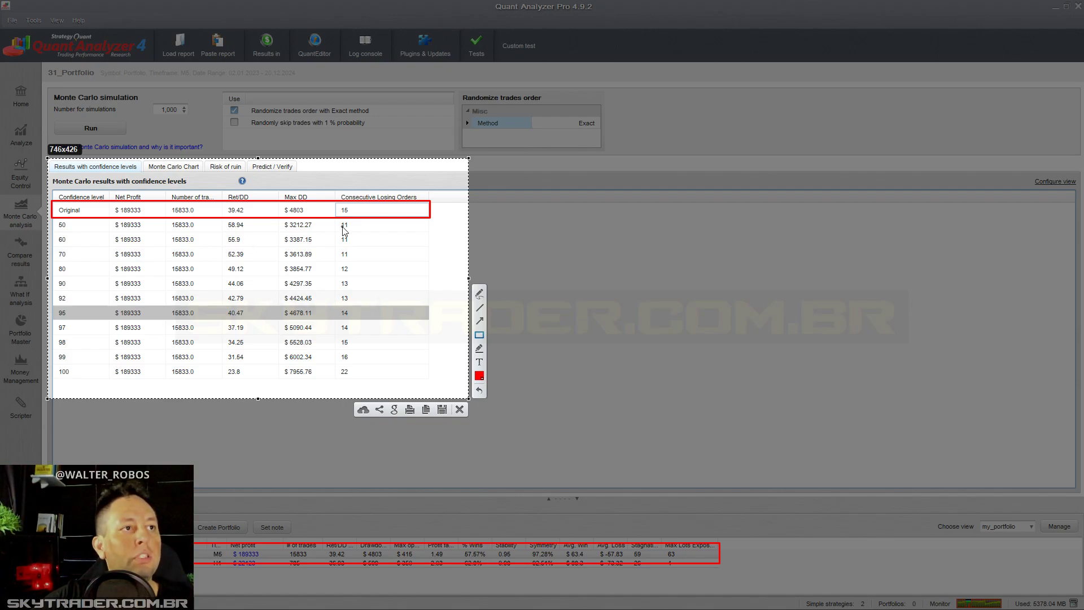
Add red arrows to the Original row's Consecutive Losing Orders, Max DD, Ret/DD, Number of trades and Net Profit values
left_click(479, 322)
mouse_move(360, 188)
left_mouse_down()
mouse_move(350, 205)
mouse_move(335, 182)
mouse_move(305, 208)
left_mouse_up()
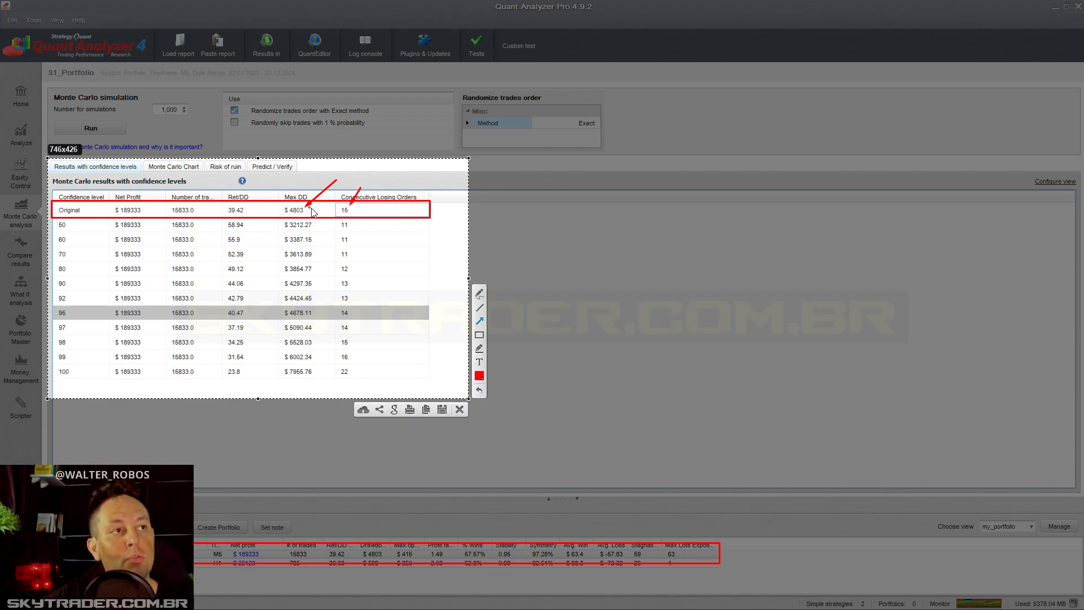
left_click_drag(264, 185, 239, 209)
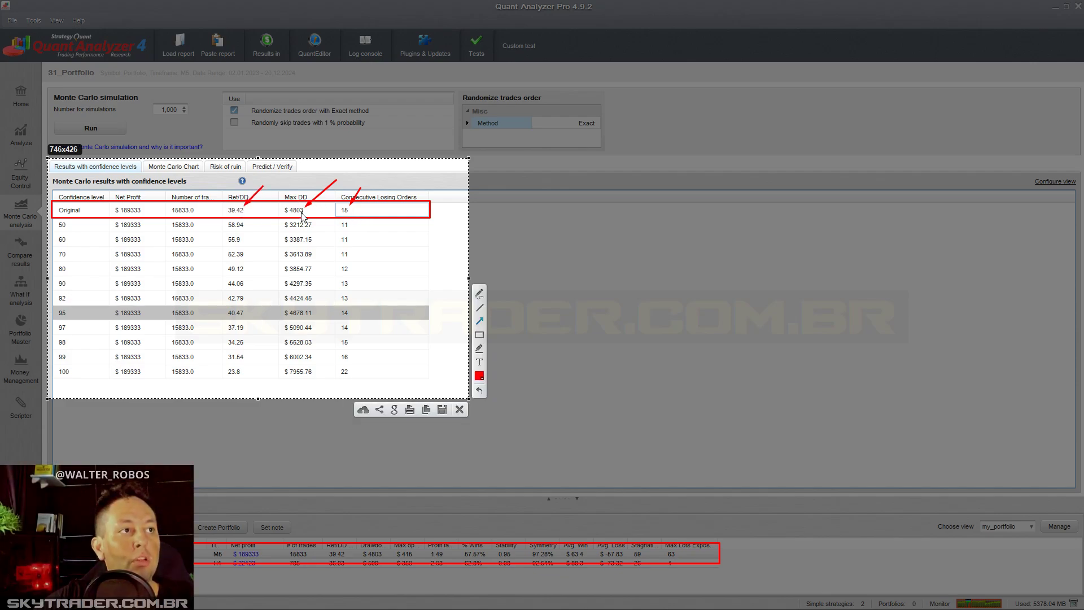
mouse_move(227, 170)
left_mouse_down()
mouse_move(184, 218)
mouse_move(179, 380)
mouse_move(190, 187)
mouse_move(137, 257)
mouse_move(127, 367)
mouse_move(136, 201)
mouse_move(69, 227)
mouse_move(398, 309)
mouse_move(141, 231)
mouse_move(66, 226)
mouse_move(305, 222)
mouse_move(82, 224)
mouse_move(144, 236)
mouse_move(99, 252)
mouse_move(184, 204)
mouse_move(152, 186)
left_mouse_up()
mouse_move(56, 275)
left_mouse_down()
mouse_move(367, 280)
mouse_move(110, 301)
mouse_move(244, 221)
left_mouse_up()
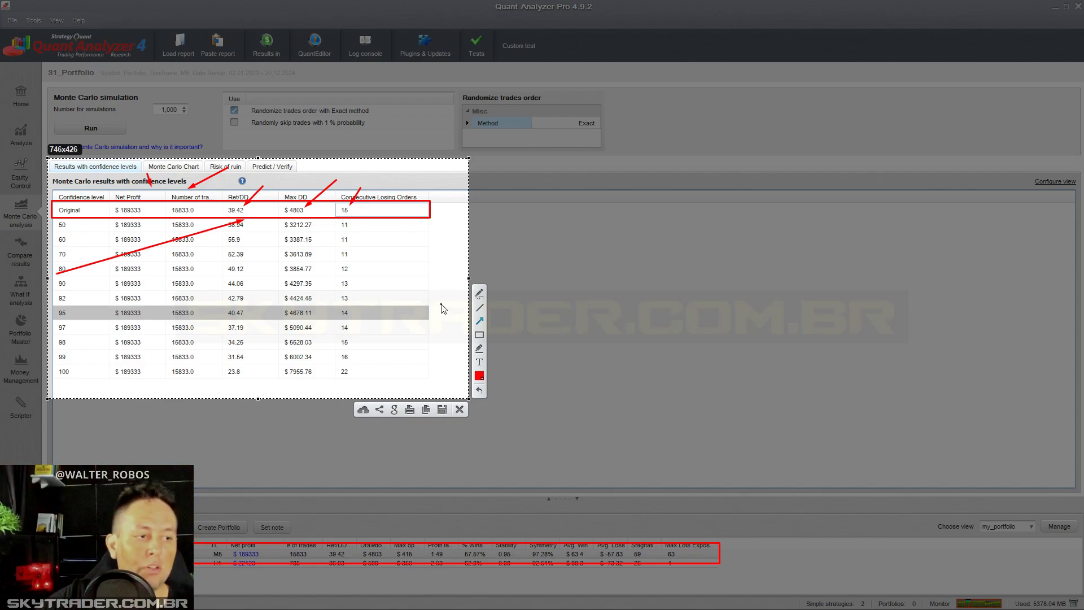
Undo all arrows and boxes drawn on the screen capture
key("ctrl+z")
key("ctrl+z")
key("ctrl+z")
key("ctrl+z")
key("ctrl+z")
key("ctrl+z")
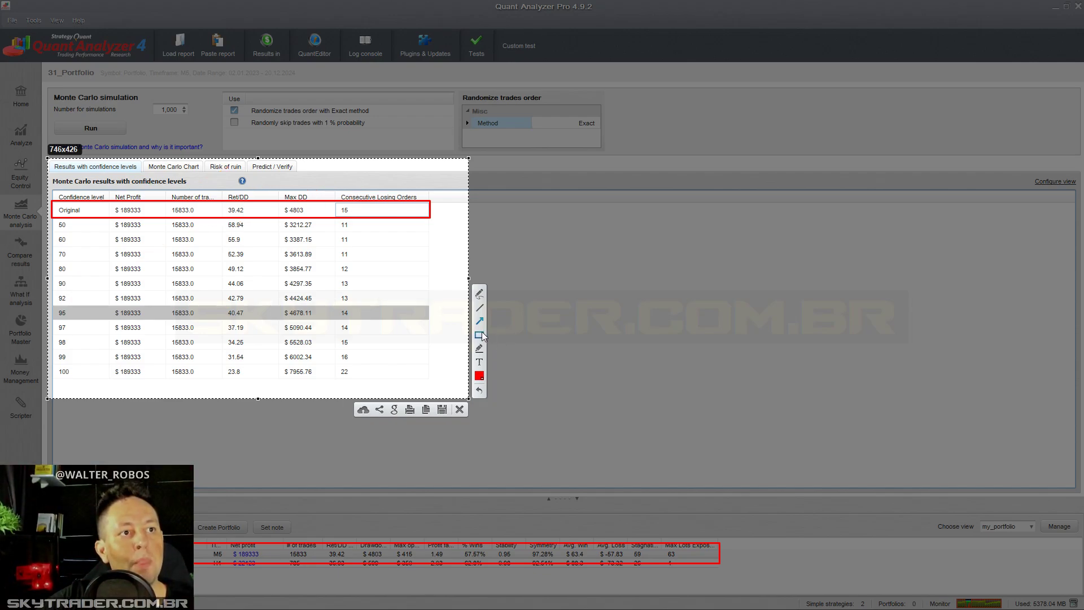
key("ctrl+z")
key("ctrl+z")
Box the 95 confidence level row in red and draw an arrow to the Original row's Consecutive Losing Orders value
left_click(480, 335)
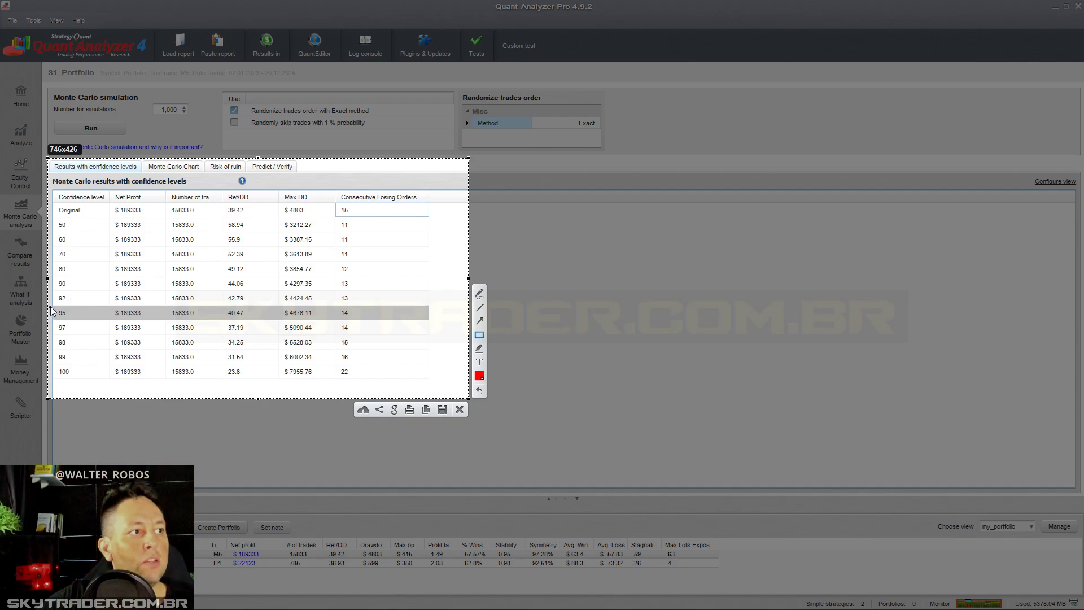
mouse_move(51, 305)
left_mouse_down()
mouse_move(380, 321)
mouse_move(368, 324)
left_mouse_up()
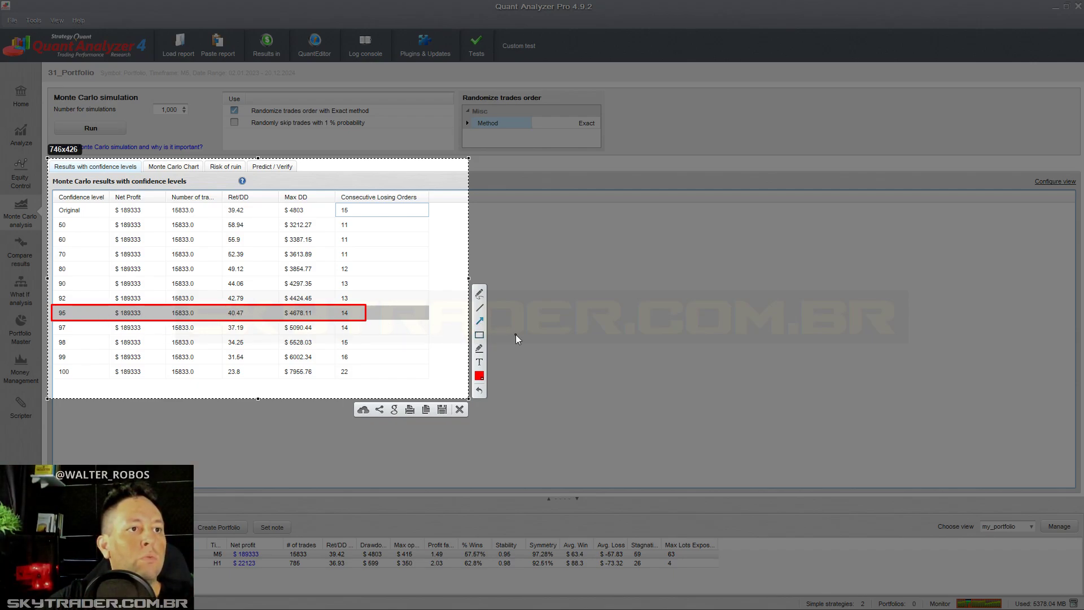
mouse_move(281, 180)
left_mouse_down()
mouse_move(247, 207)
mouse_move(247, 291)
mouse_move(249, 206)
mouse_move(242, 213)
mouse_move(252, 308)
mouse_move(308, 216)
mouse_move(284, 212)
mouse_move(267, 321)
mouse_move(291, 320)
mouse_move(311, 238)
mouse_move(339, 192)
mouse_move(346, 315)
mouse_move(333, 282)
mouse_move(147, 212)
mouse_move(289, 223)
mouse_move(250, 219)
mouse_move(381, 211)
mouse_move(54, 207)
mouse_move(373, 210)
left_mouse_up()
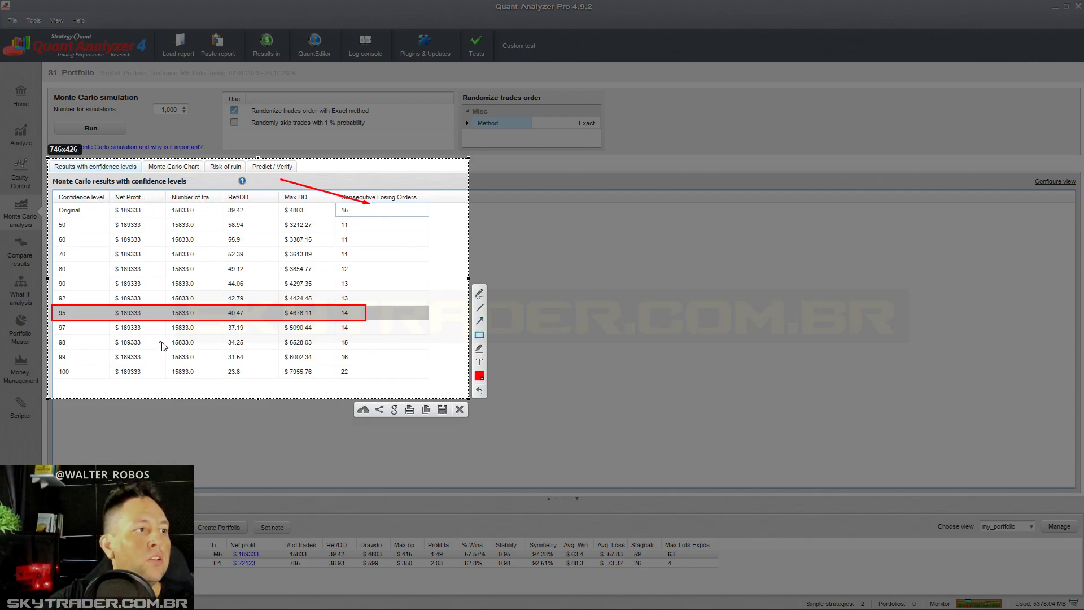
Box the 100 confidence level row, point arrows at its losing orders, Max DD and Ret/DD, and discard the capture
left_click_drag(54, 364, 369, 380)
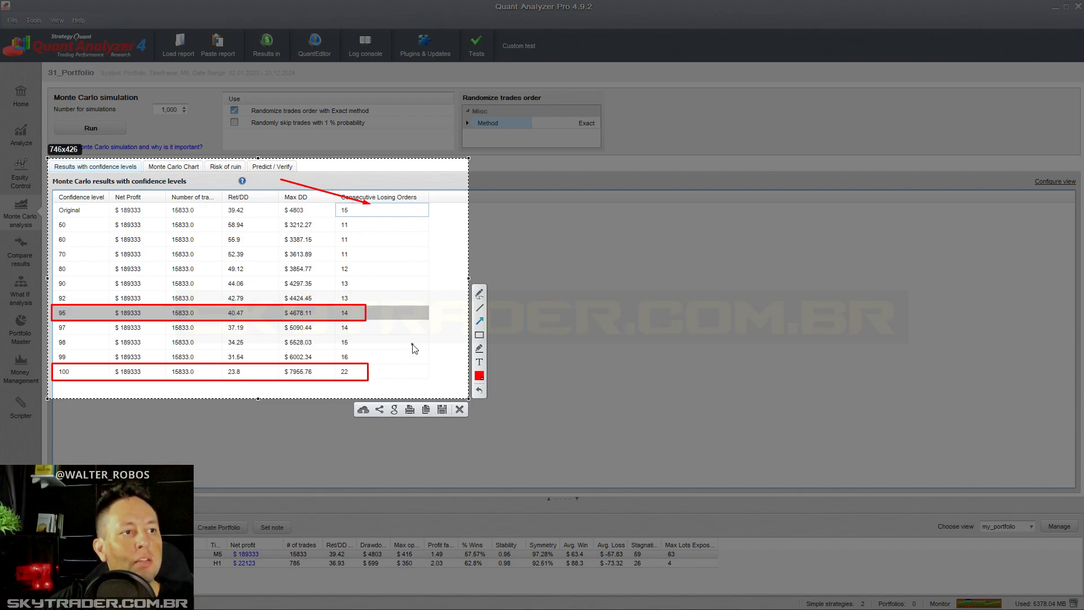
mouse_move(412, 344)
left_mouse_down()
mouse_move(353, 376)
mouse_move(346, 352)
mouse_move(316, 377)
left_mouse_up()
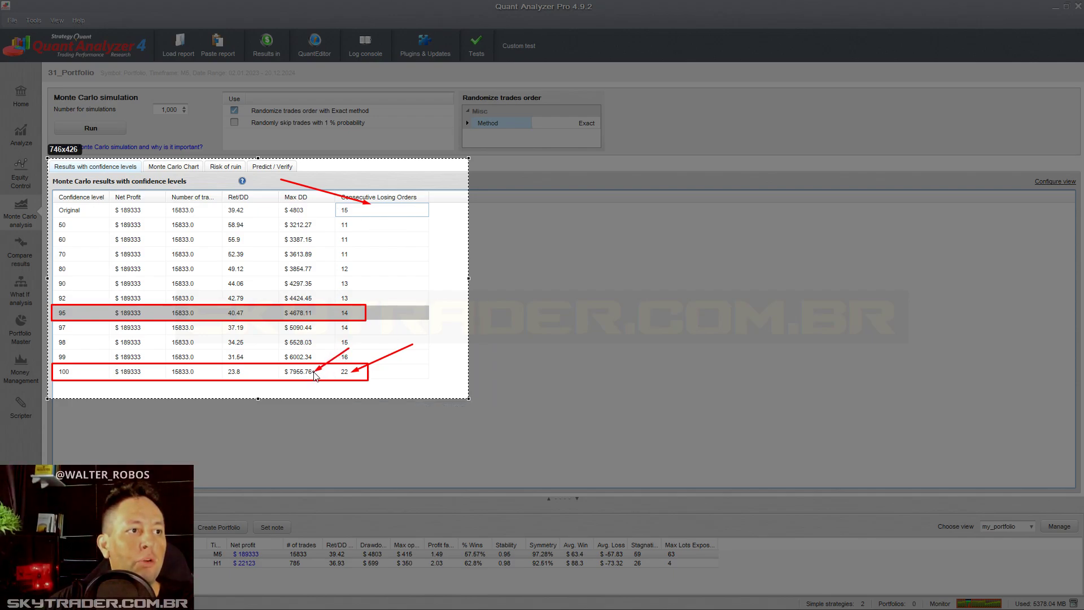
mouse_move(255, 188)
left_mouse_down()
mouse_move(238, 207)
mouse_move(261, 374)
mouse_move(233, 366)
left_mouse_up()
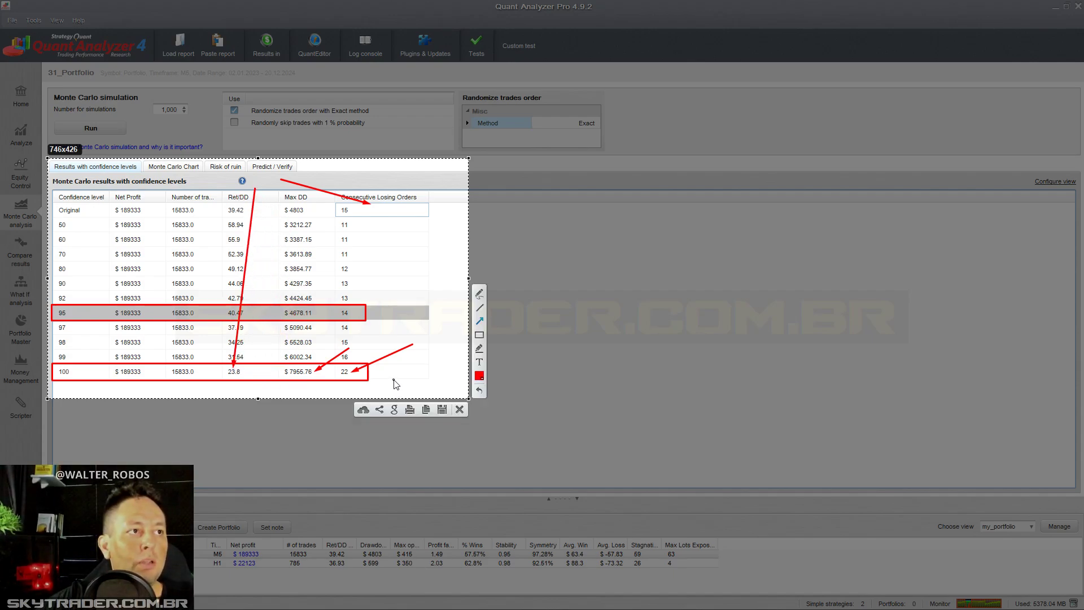
key("Escape")
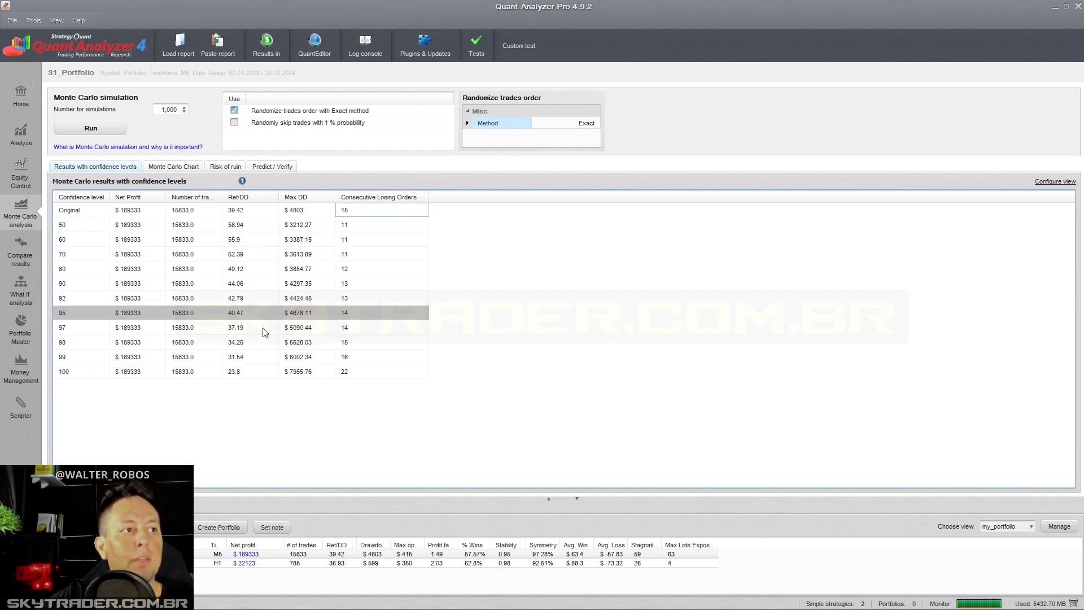
Show the Risk of ruin results with the confidence level for stats set to 100
left_click(144, 374)
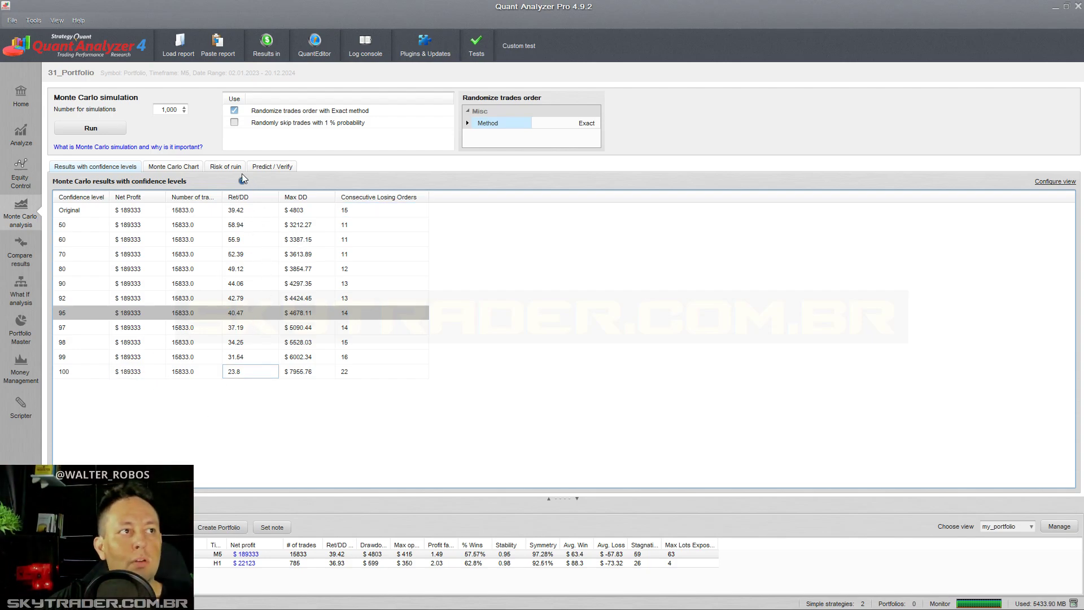
left_click(226, 167)
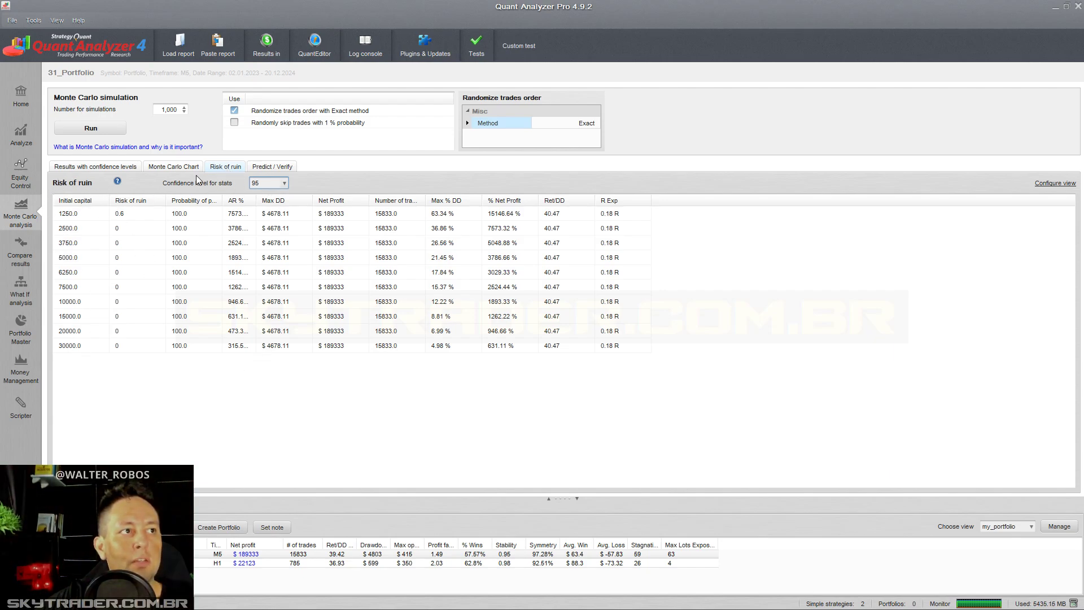
left_click(285, 183)
left_click(275, 271)
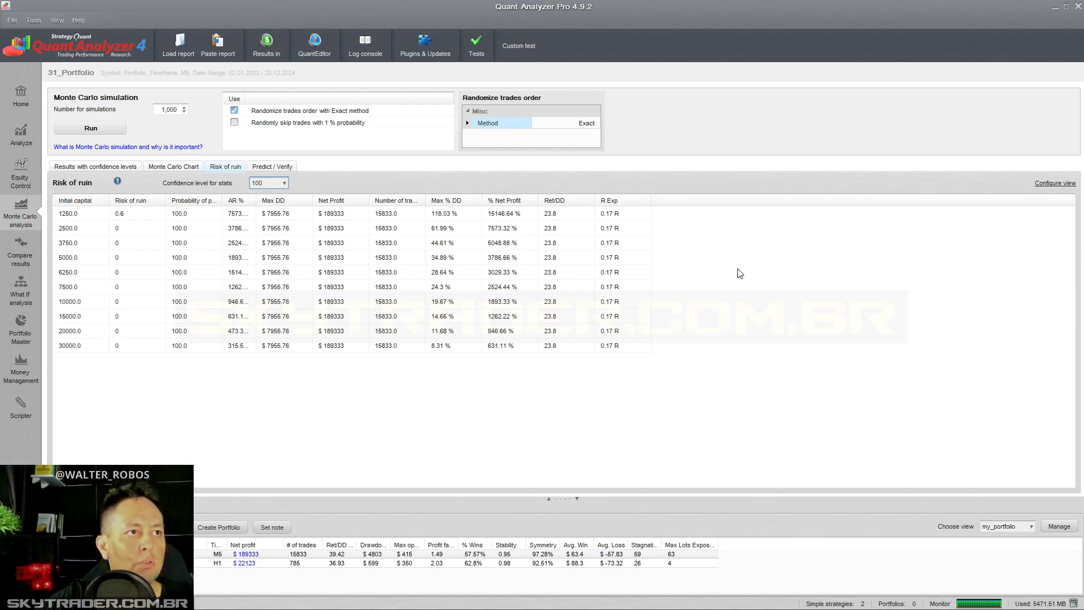
Configure the Risk of ruin view to include Consecutive Losing Orders and leave out AR %
left_click(1072, 184)
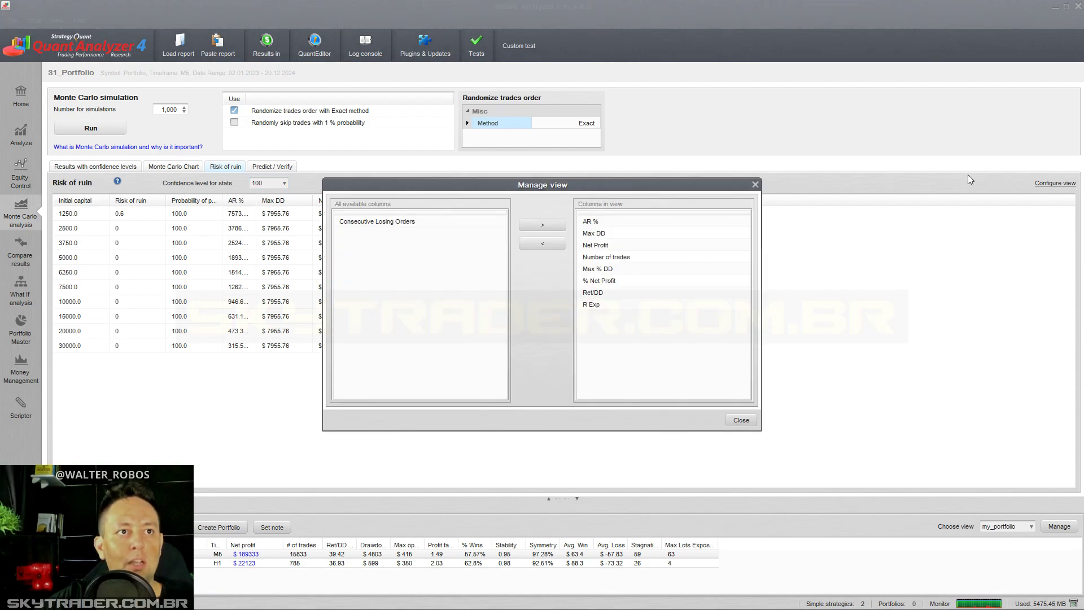
left_click(394, 221)
left_click(542, 225)
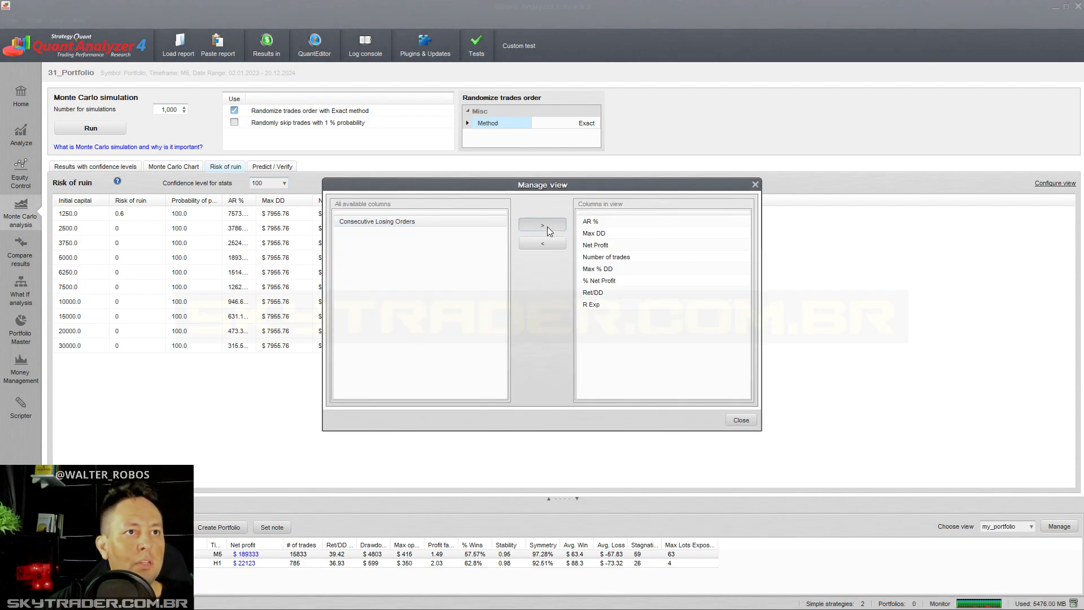
left_click(600, 222)
left_click(542, 243)
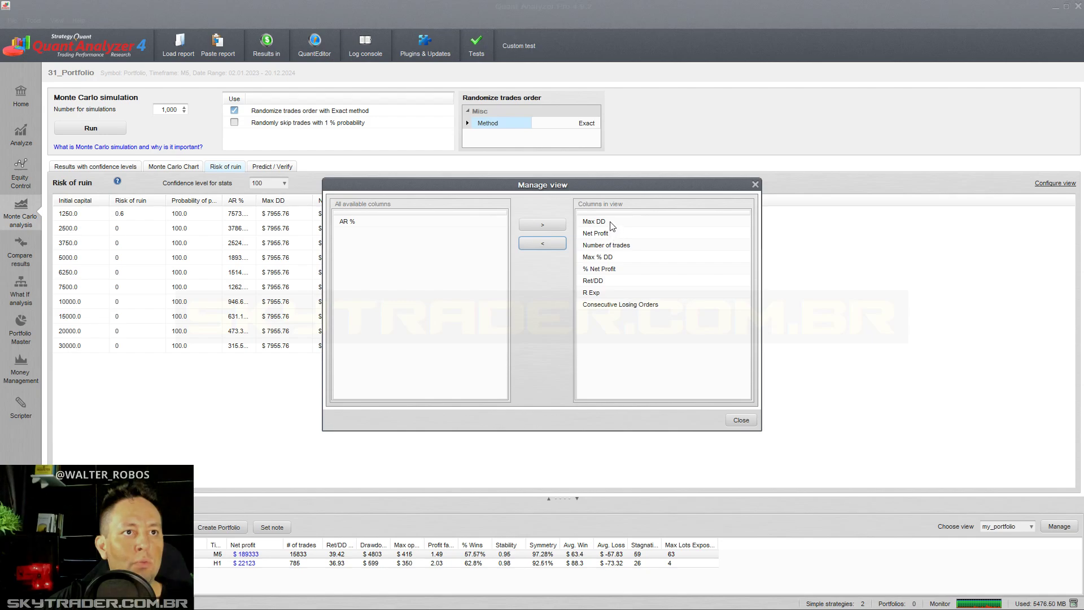
Remove the Max % DD and % Net Profit columns from the Risk of ruin view
left_click(615, 233)
left_click(614, 245)
left_click(612, 258)
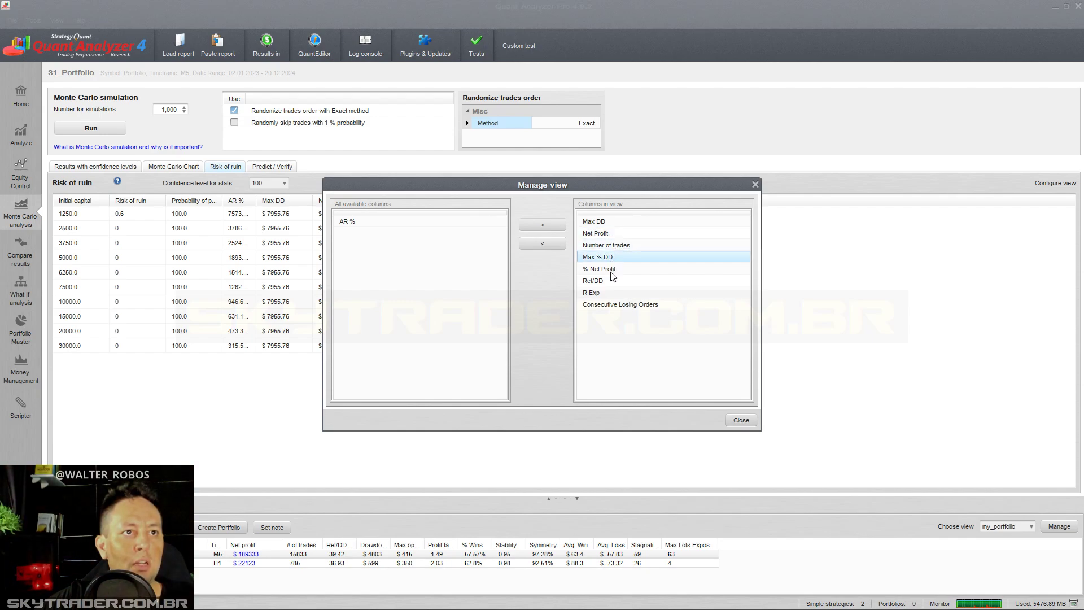
left_click(543, 243)
left_click(587, 259)
double_click(587, 259)
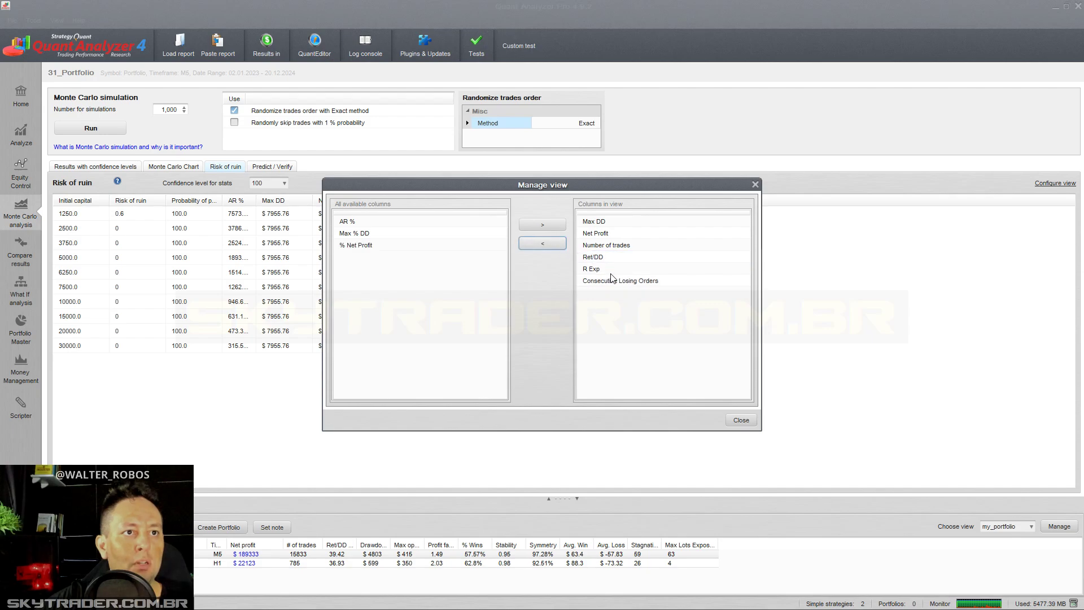
Reorder the view's columns so Number of trades, Net Profit and Ret/DD come before Max DD
left_click(615, 259)
left_click_drag(612, 261, 619, 232)
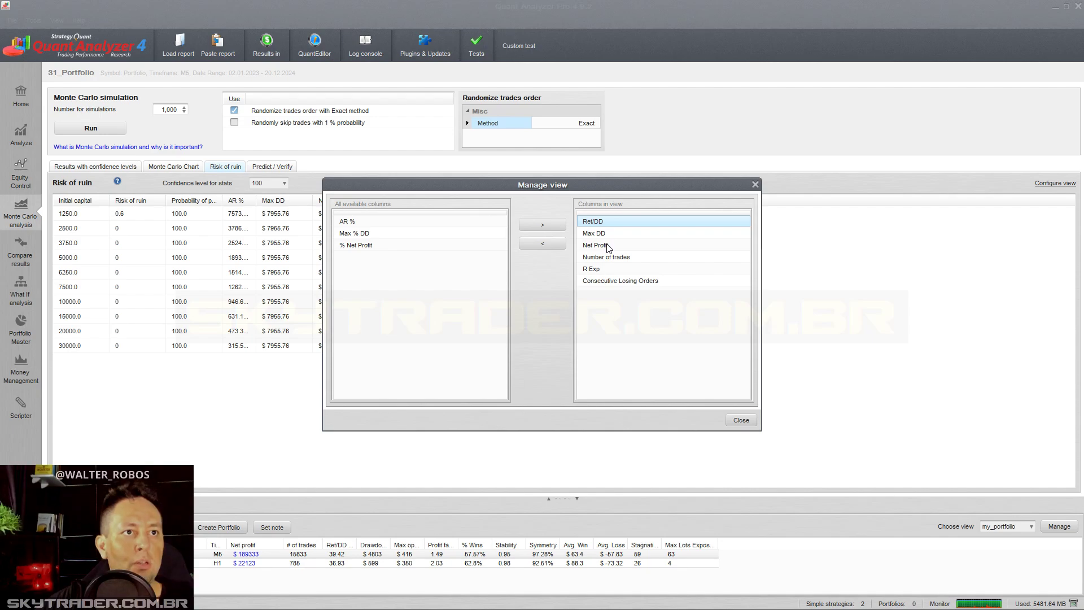
left_click_drag(609, 249, 600, 221)
left_click_drag(603, 262, 600, 220)
left_click(597, 269)
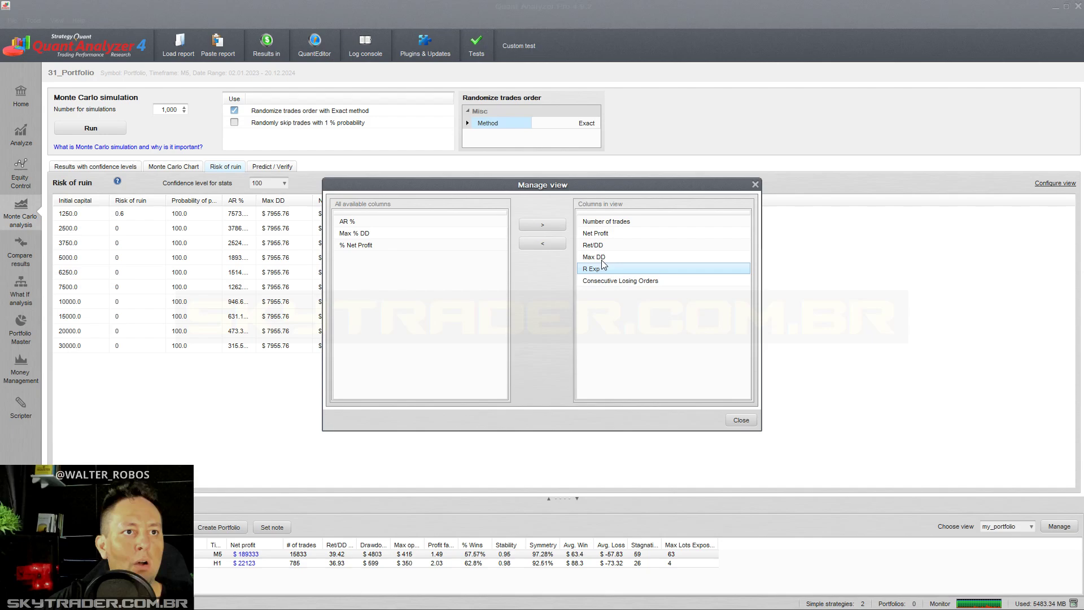
Remove the R Exp column from the view and close the column settings
left_click(612, 223)
left_click(595, 267)
left_click(543, 244)
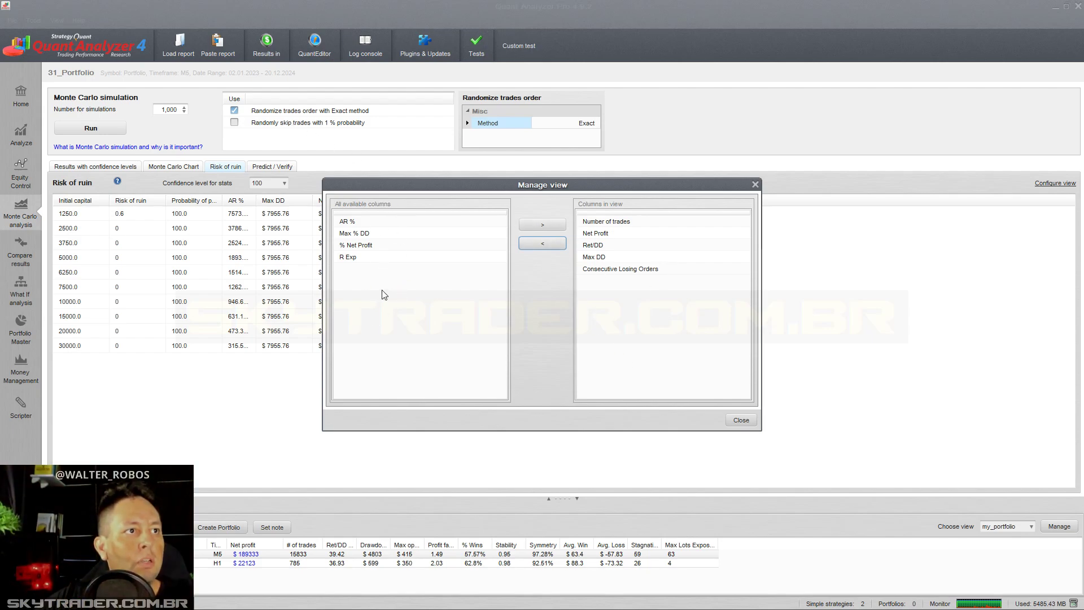
left_click(741, 419)
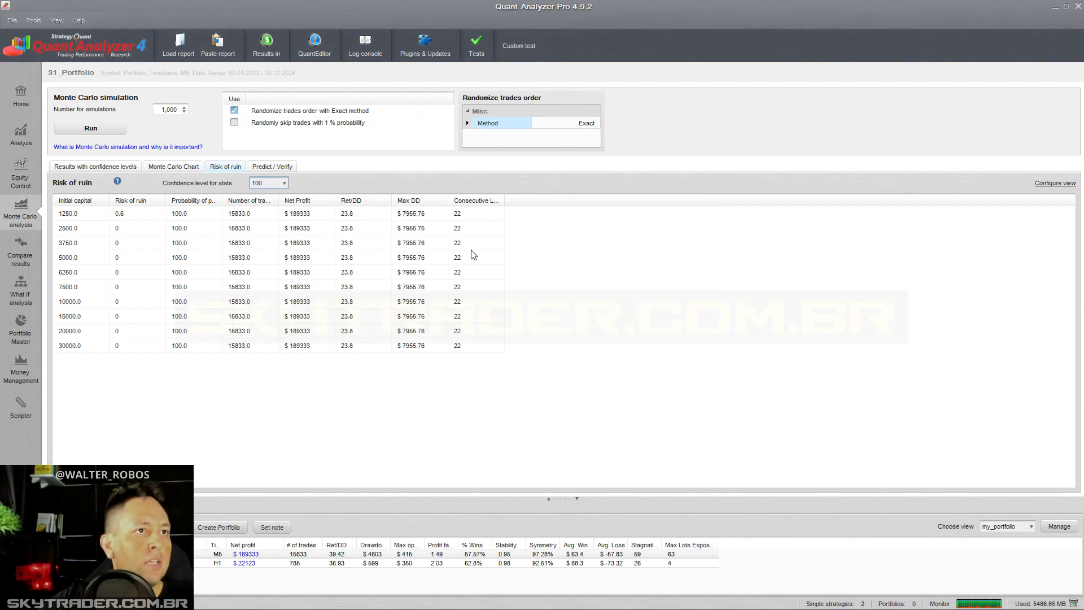
Widen the Probability of profit column so its full heading fits
left_click(137, 217)
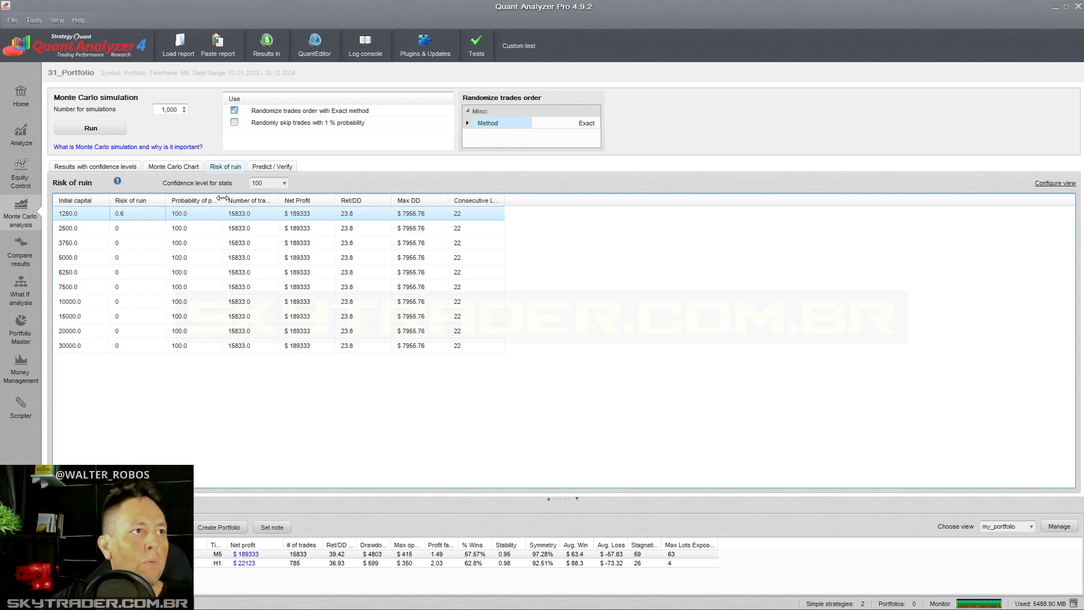
left_click_drag(222, 198, 244, 198)
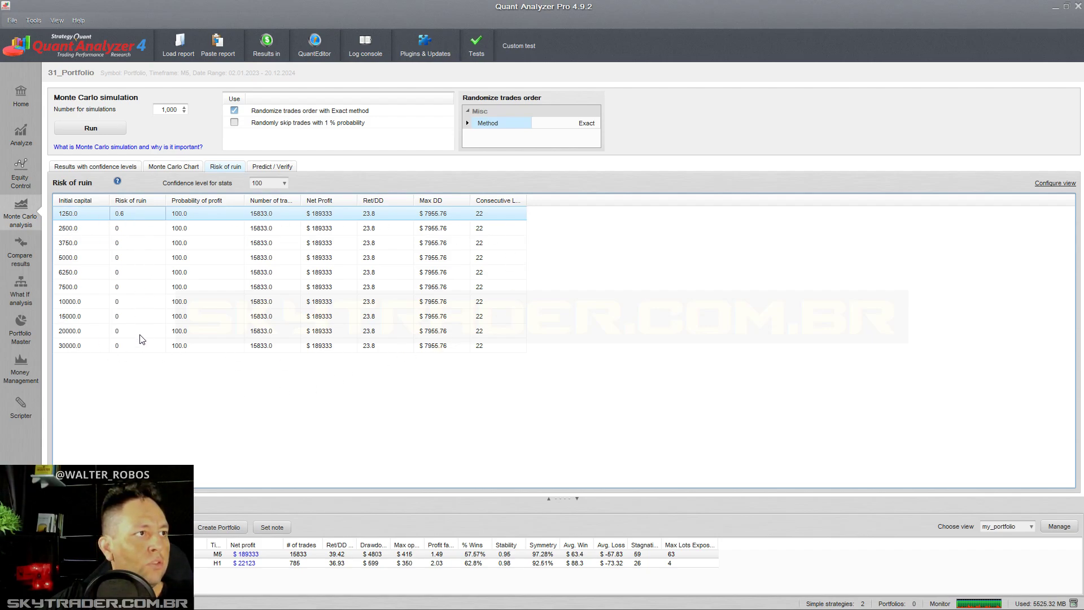
Compare the Risk of ruin statistics at confidence levels 80, 95 and 50, ending at 100
left_click(269, 182)
left_click(266, 270)
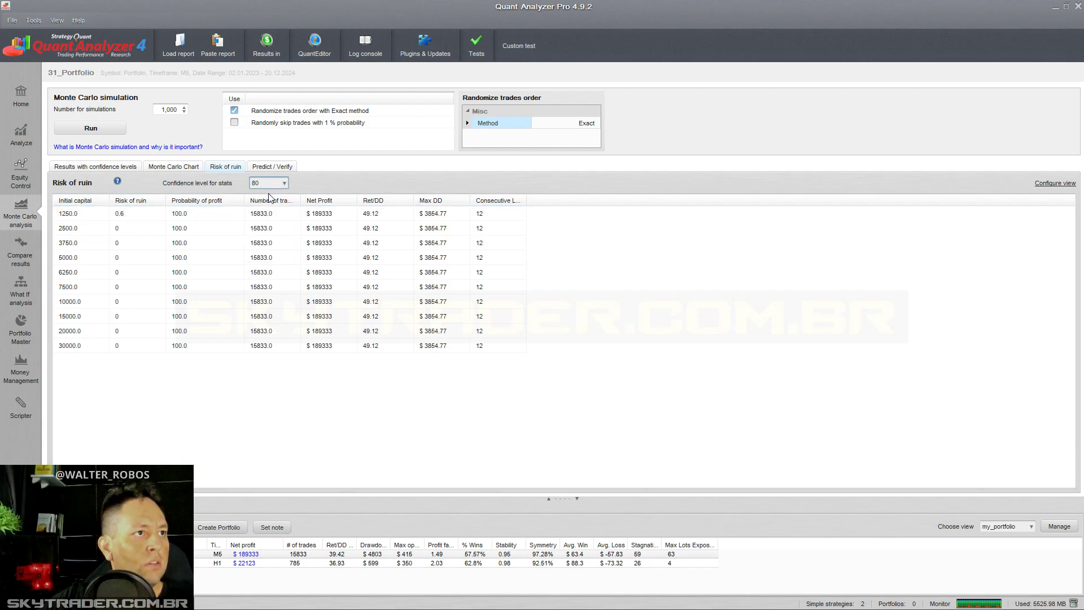
left_click(280, 182)
left_click(274, 226)
left_click(278, 183)
left_click(264, 260)
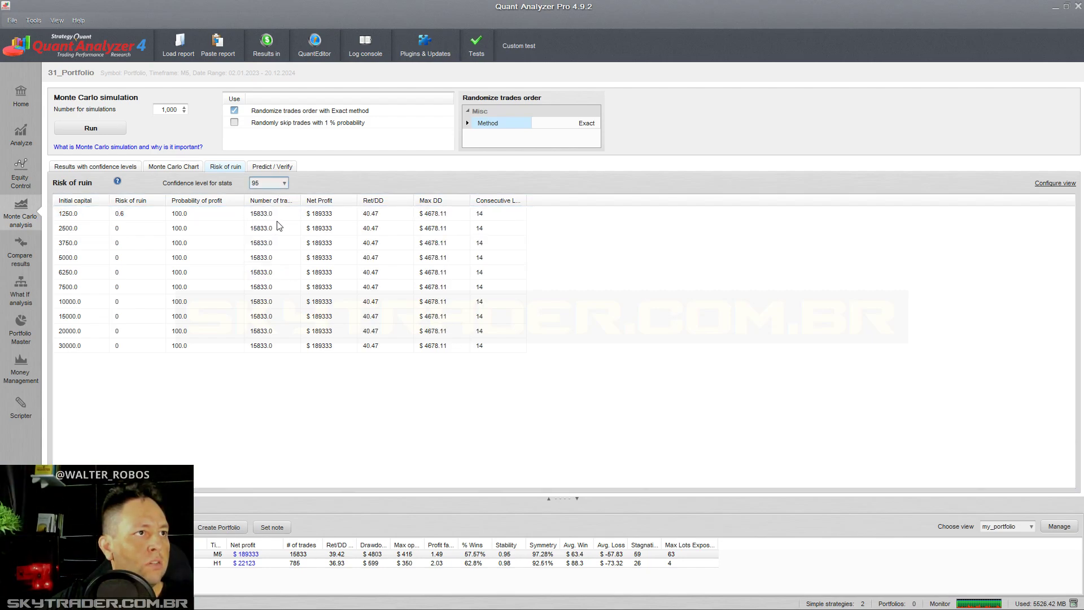
left_click(270, 185)
left_click(261, 196)
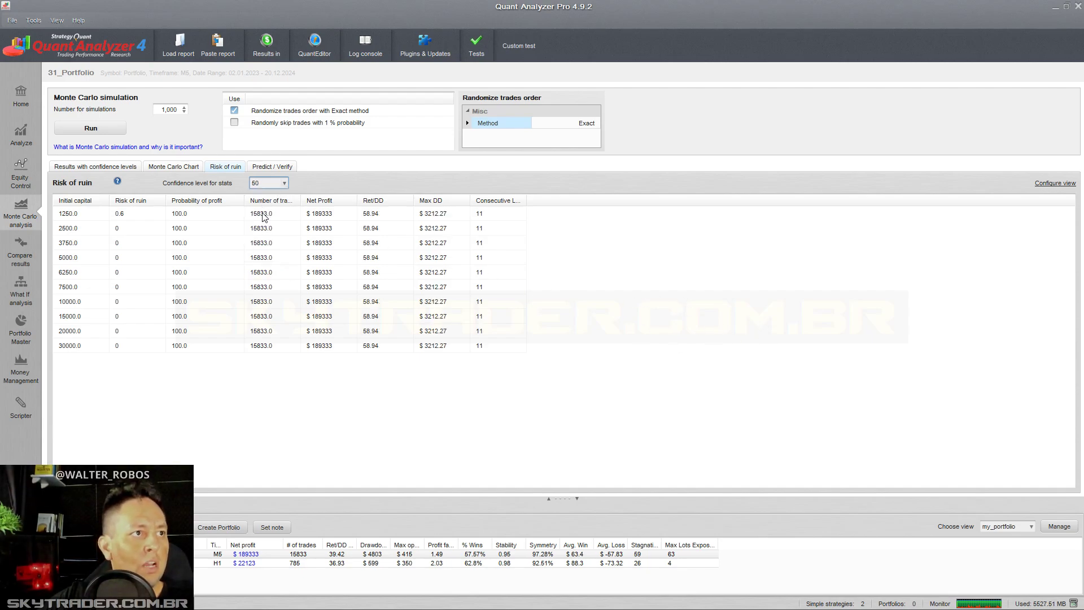
left_click(269, 188)
left_click(262, 272)
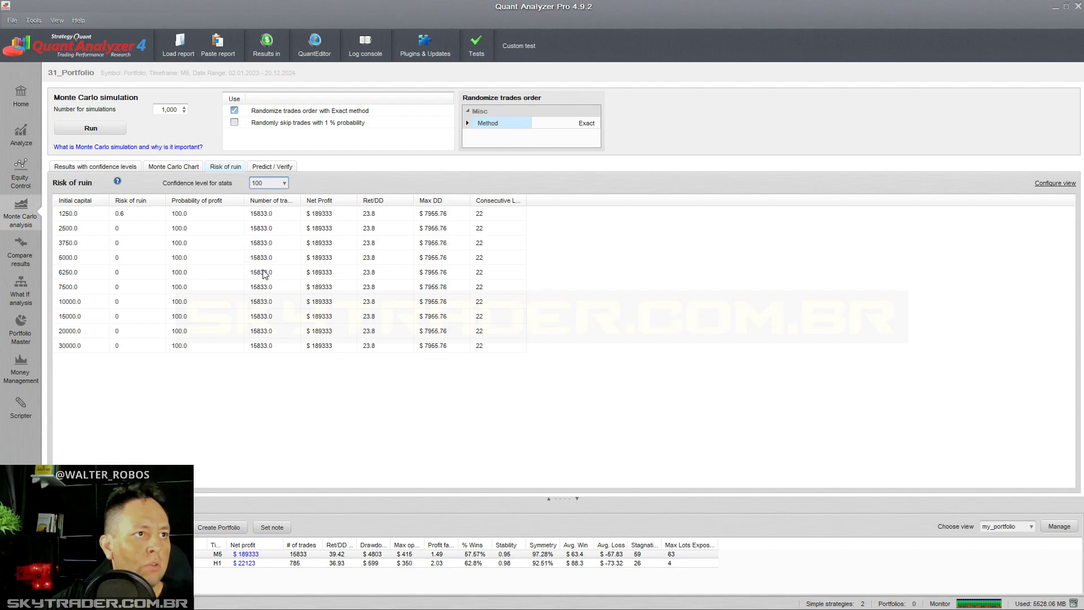
Capture the Risk of ruin table as a screen area and outline the 30000 initial capital with a red rectangle
key("Print")
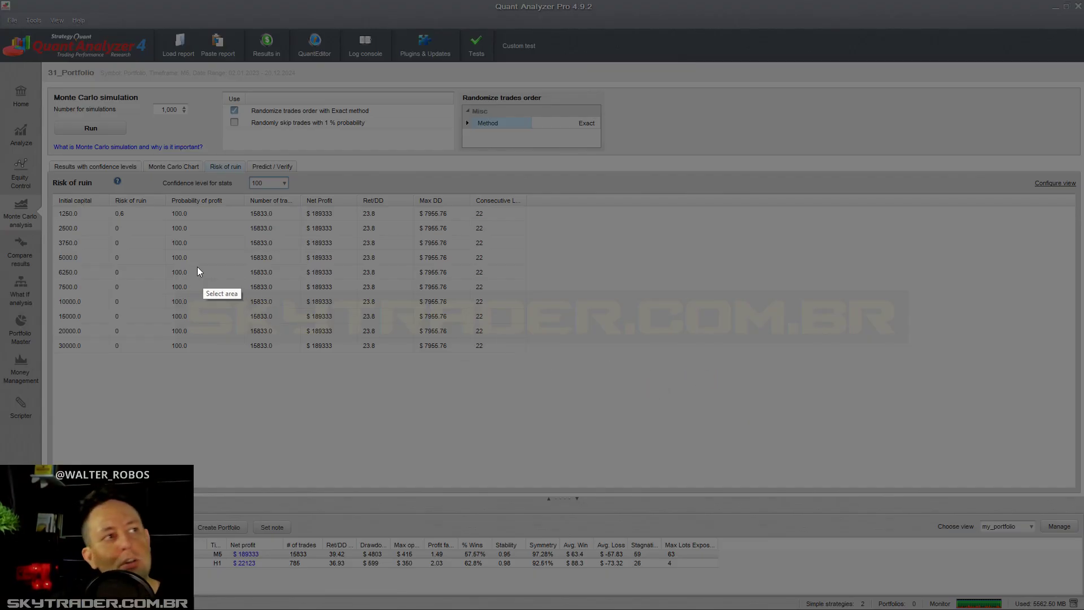
mouse_move(41, 156)
left_mouse_down()
mouse_move(543, 359)
mouse_move(553, 379)
left_mouse_up()
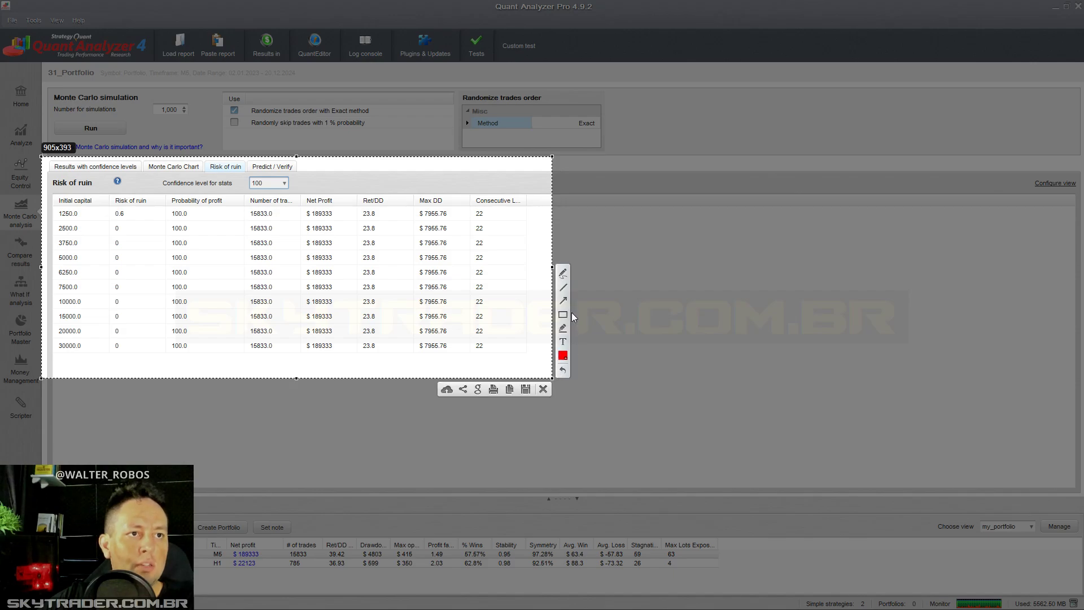
left_click(563, 315)
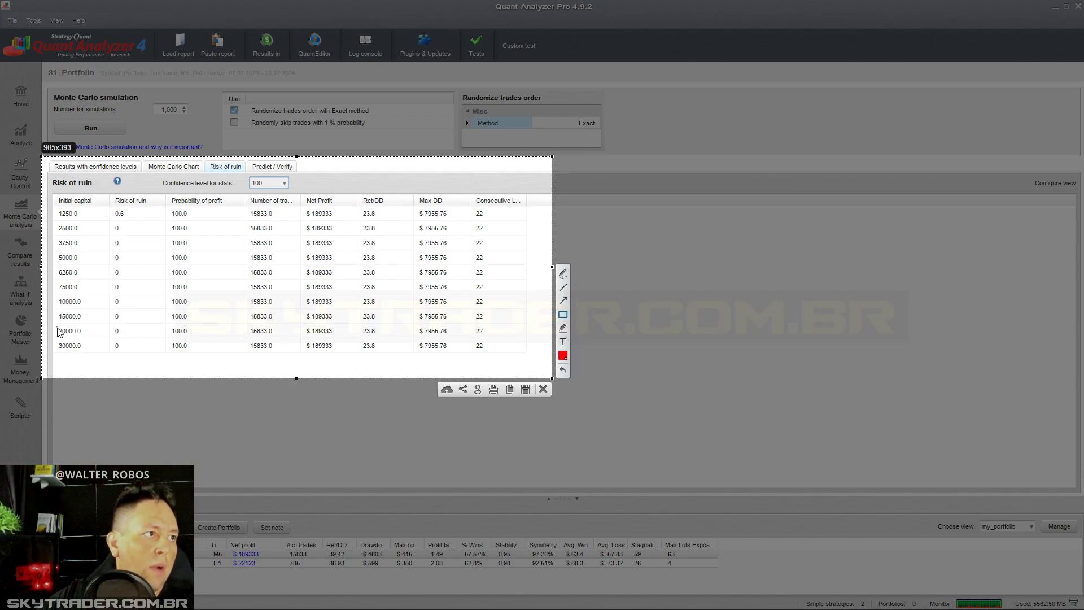
left_click_drag(56, 339, 90, 353)
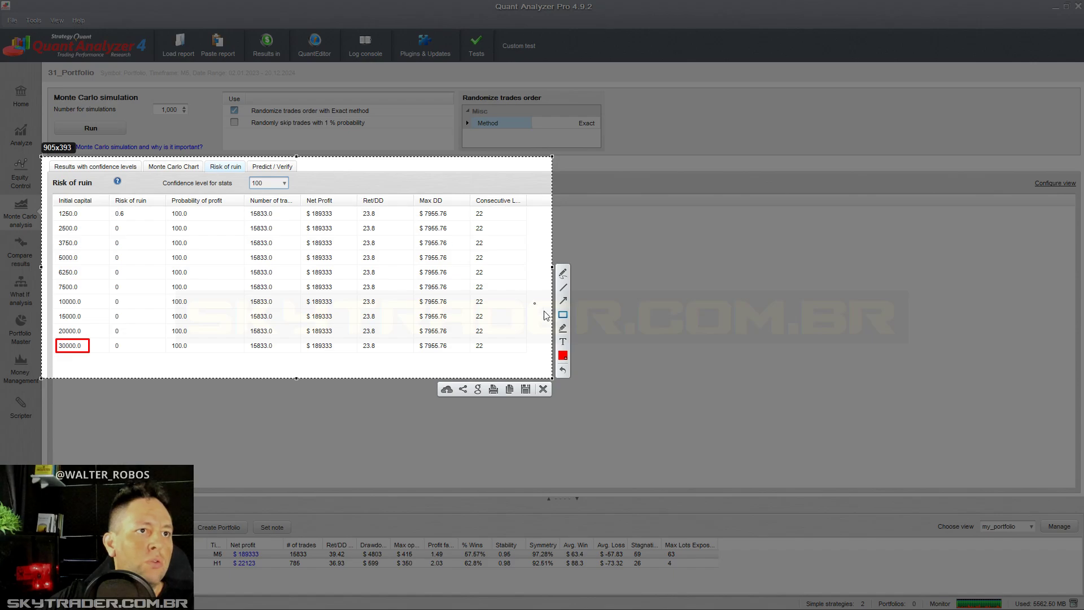
Draw red arrows on the capture from the initial capital values across to the Max DD column, including the 30000, 20000, 10000 and 7500 rows
left_click(563, 301)
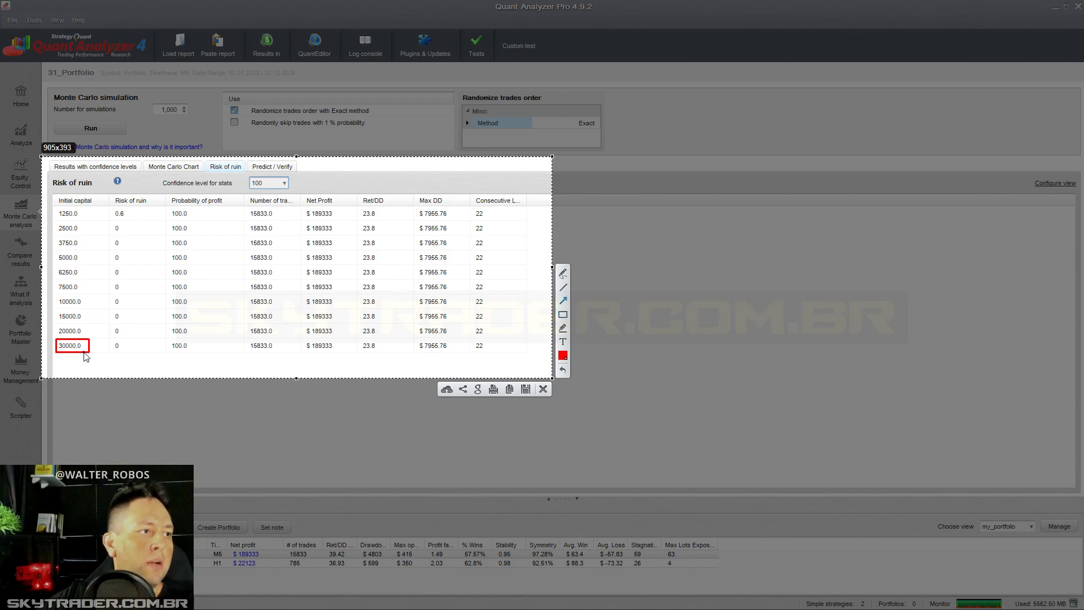
mouse_move(89, 352)
left_mouse_down()
mouse_move(301, 356)
mouse_move(299, 209)
mouse_move(264, 209)
mouse_move(416, 196)
mouse_move(426, 313)
mouse_move(416, 351)
left_mouse_up()
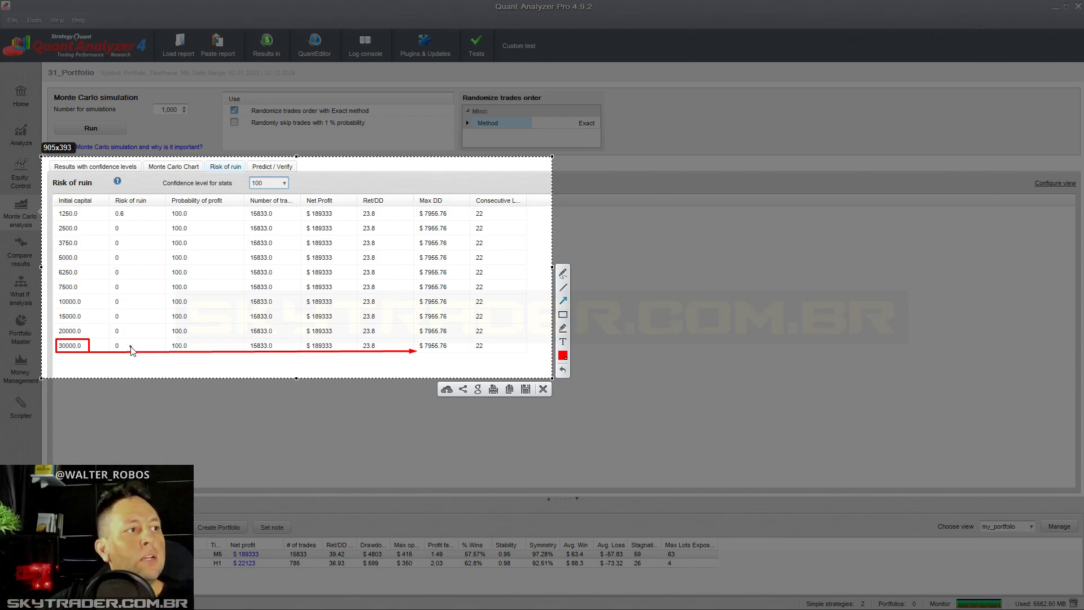
left_click_drag(101, 331, 401, 330)
mouse_move(74, 307)
left_mouse_down()
mouse_move(401, 327)
mouse_move(96, 302)
mouse_move(426, 303)
left_mouse_up()
left_click_drag(93, 287, 417, 289)
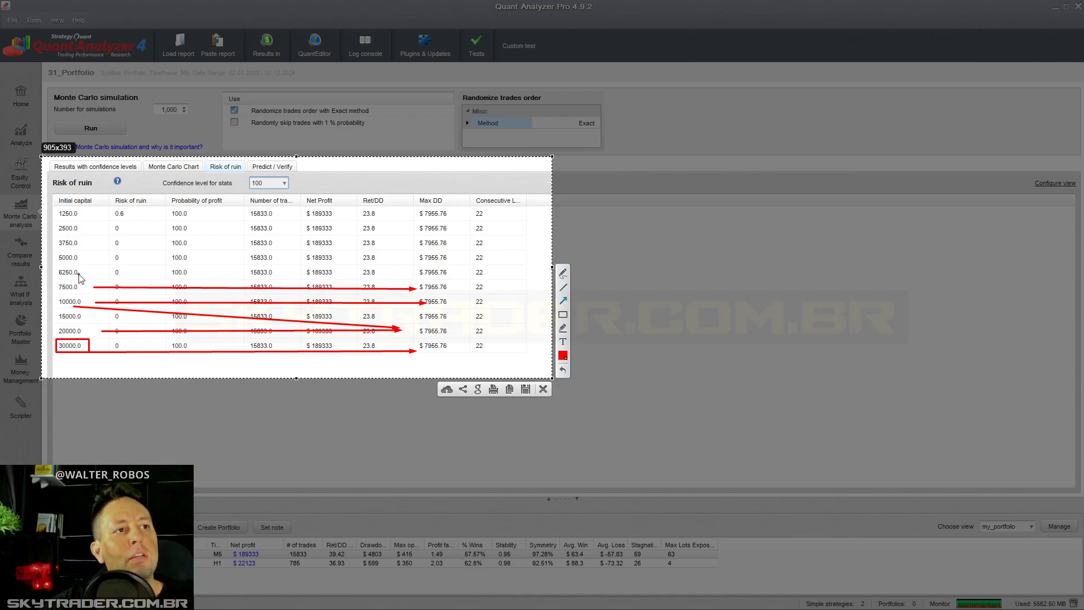
Add a last arrow and a rectangle to the captured table, and discard the annotated capture
mouse_move(101, 289)
left_mouse_down()
mouse_move(418, 293)
mouse_move(452, 280)
mouse_move(51, 305)
mouse_move(49, 296)
left_mouse_up()
left_click(564, 315)
mouse_move(450, 280)
left_mouse_down()
mouse_move(418, 295)
mouse_move(451, 289)
left_mouse_up()
left_click(544, 389)
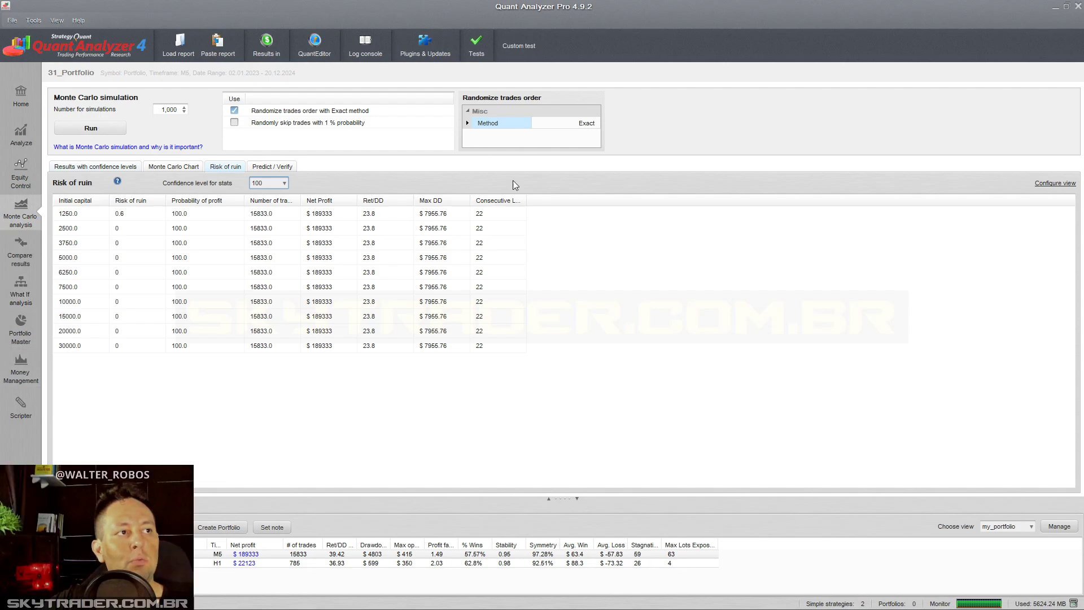
Show the portfolio's Predict / Verify performance forecast and inspect where the predicted range begins on the equity curve
left_click(263, 169)
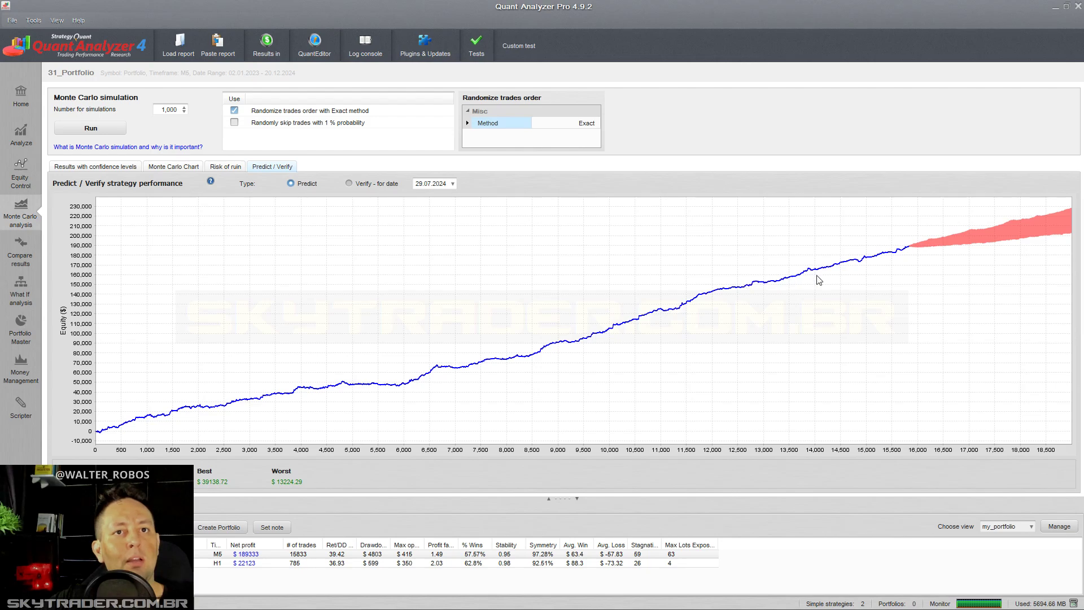
mouse_move(910, 247)
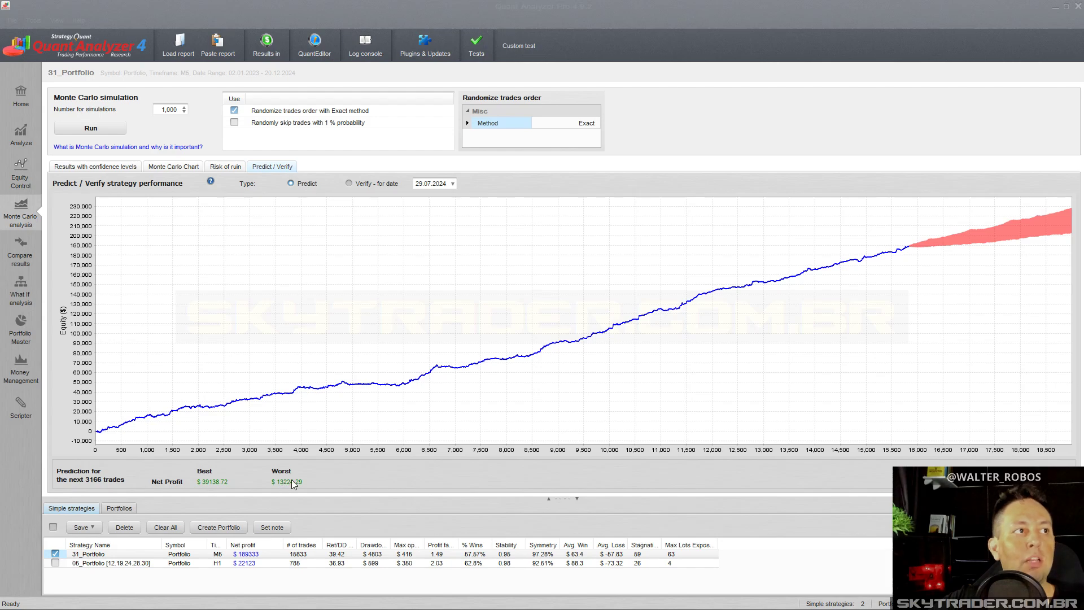
Examine Max DD and Consecutive Losing Orders at confidence levels 98 and 100 in the Monte Carlo results
left_click(97, 167)
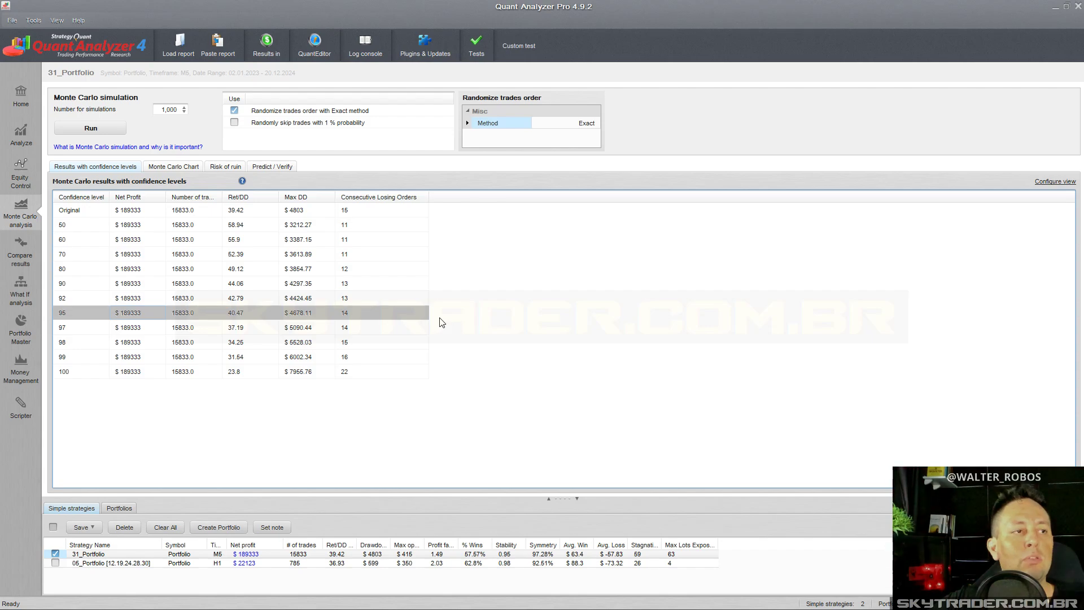
left_click(112, 346)
left_click(379, 344)
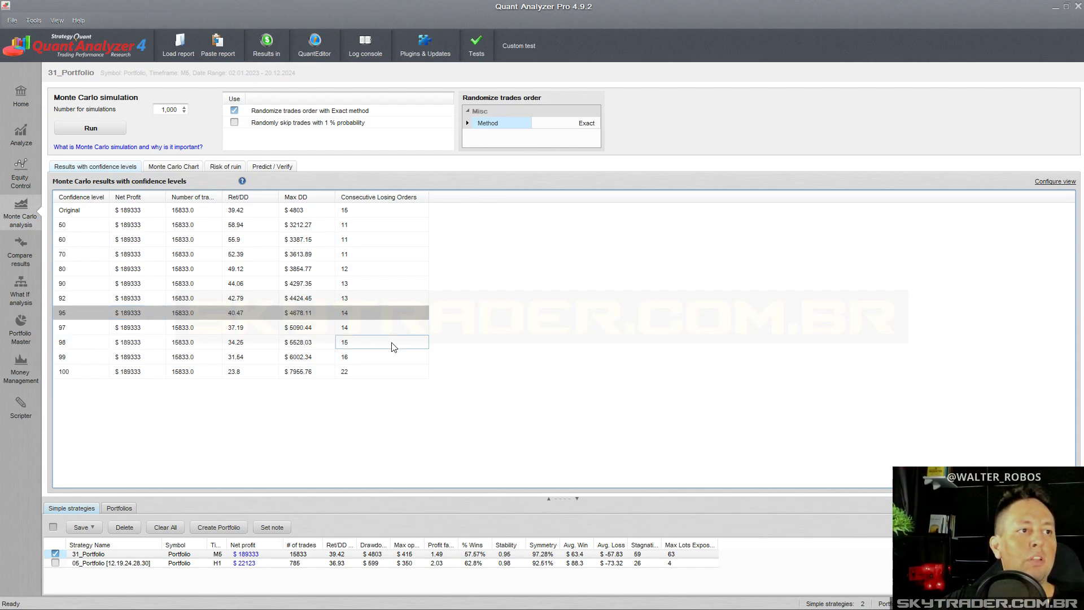
left_click(122, 371)
left_click(365, 377)
left_click(133, 374)
left_click(73, 374)
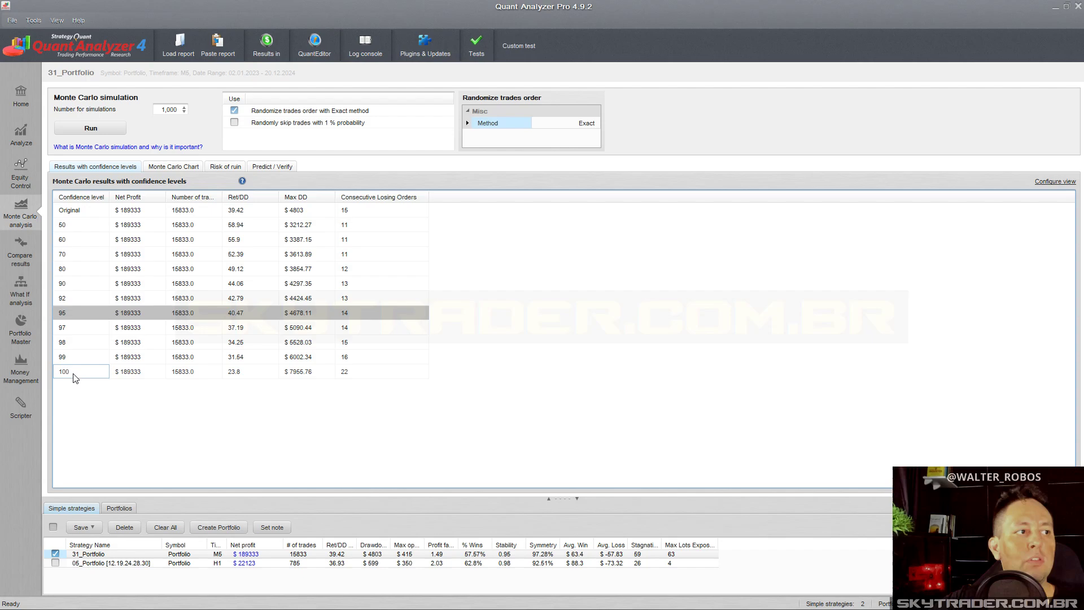
left_click(305, 374)
left_click(375, 374)
left_click(313, 375)
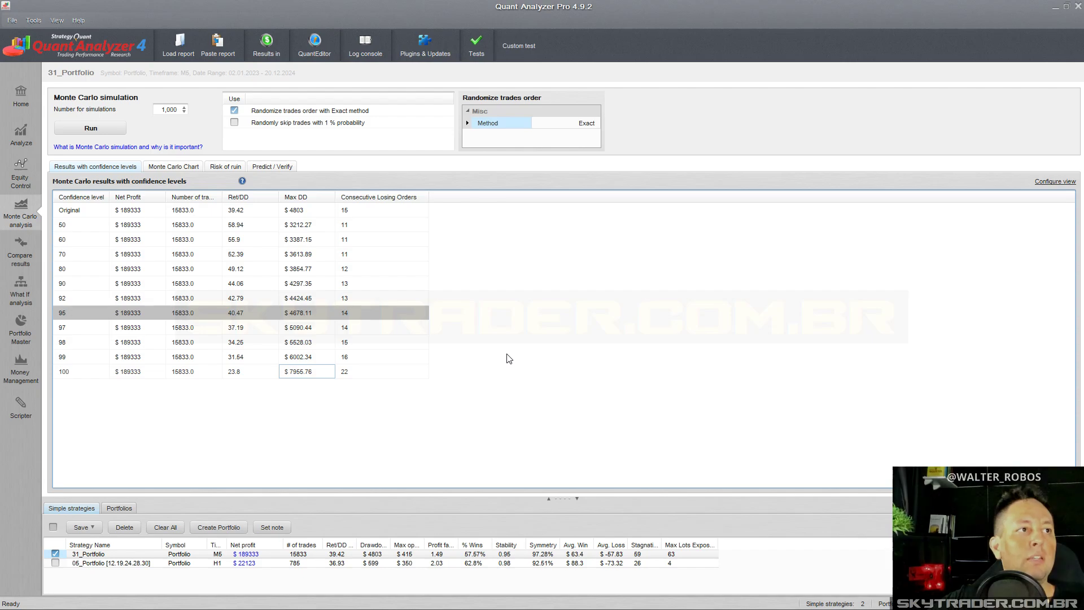
Return to the Predict / Verify forecast and divide the 15833 trades by 24 months in Calculator
left_click(288, 168)
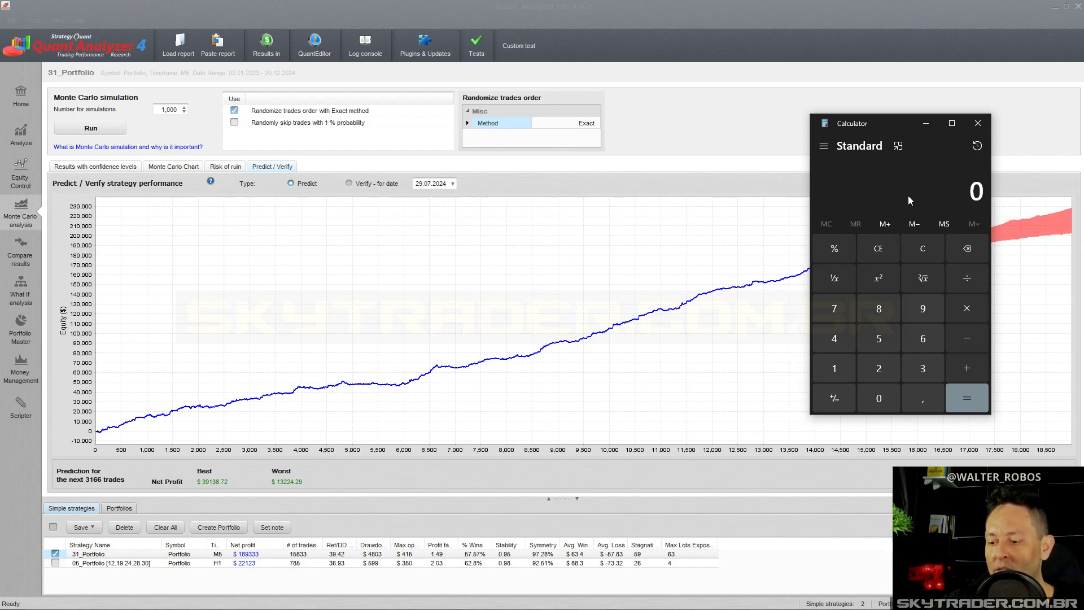
key("4")
key("BackSpace")
type("155")
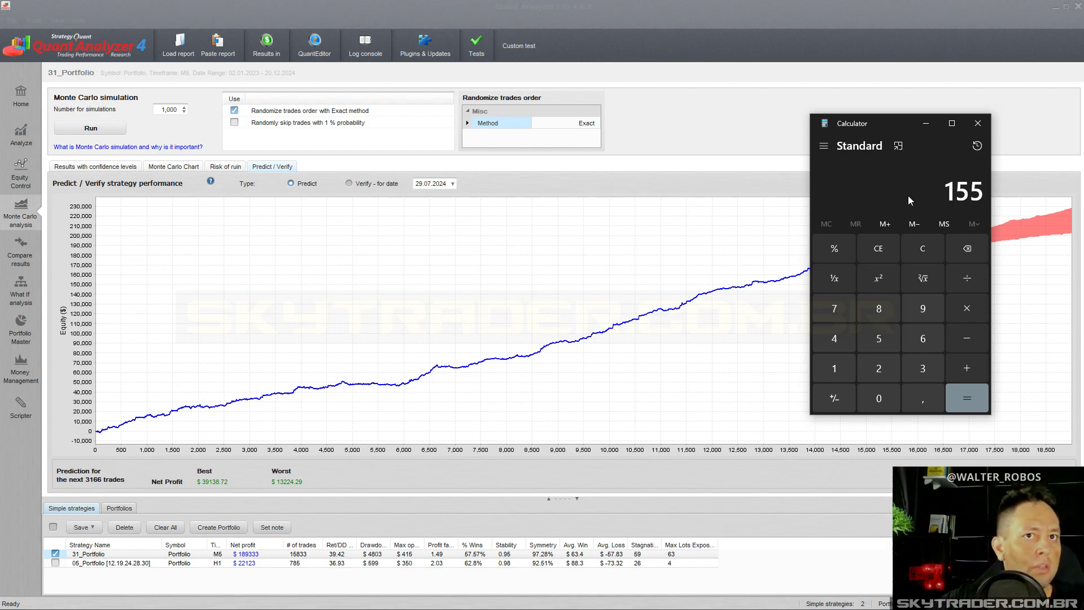
key("BackSpace")
type("833")
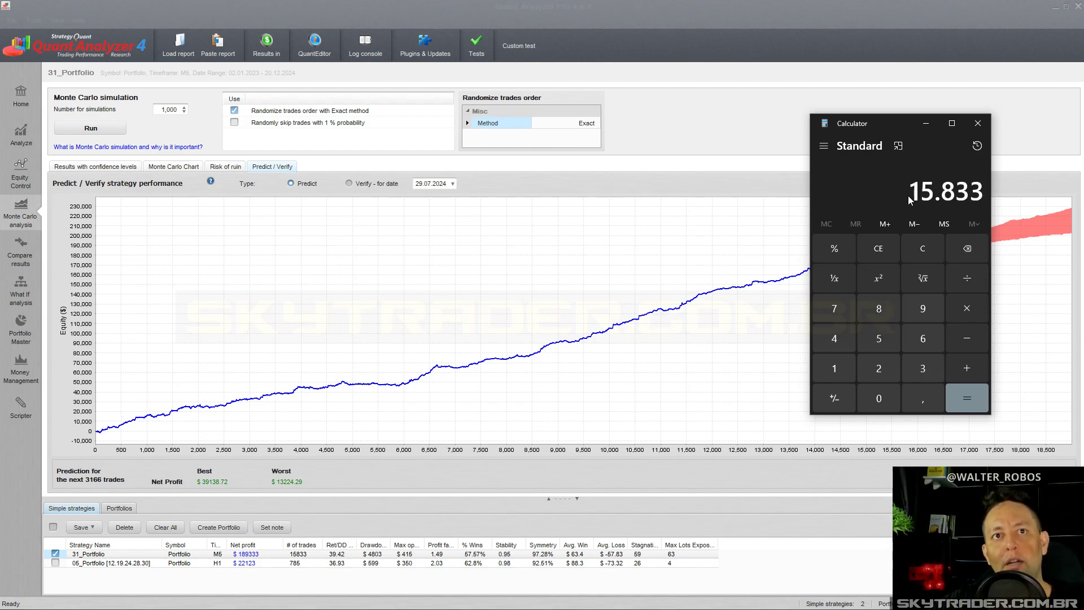
type("/24")
key("Return")
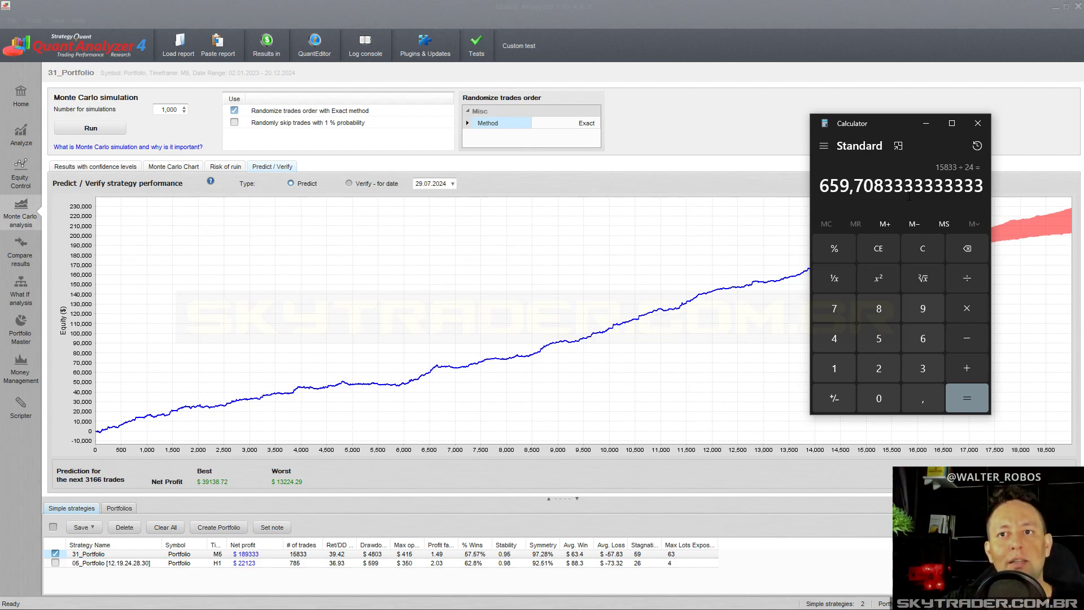
Clear the calculation and divide the 3166 predicted trades by 660 trades per month
key("Escape")
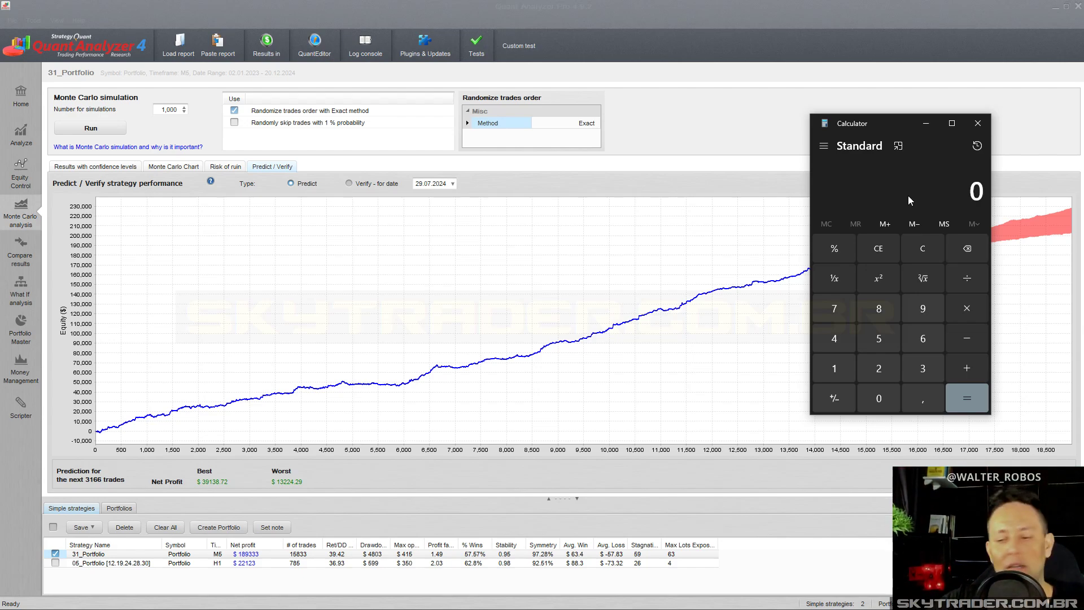
type("3")
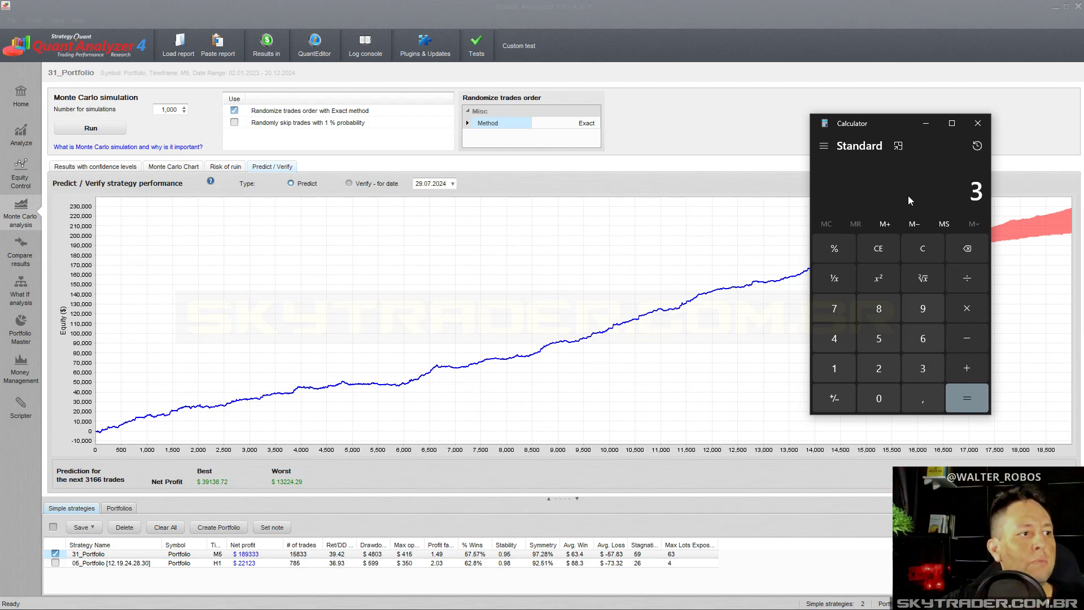
type("166/3")
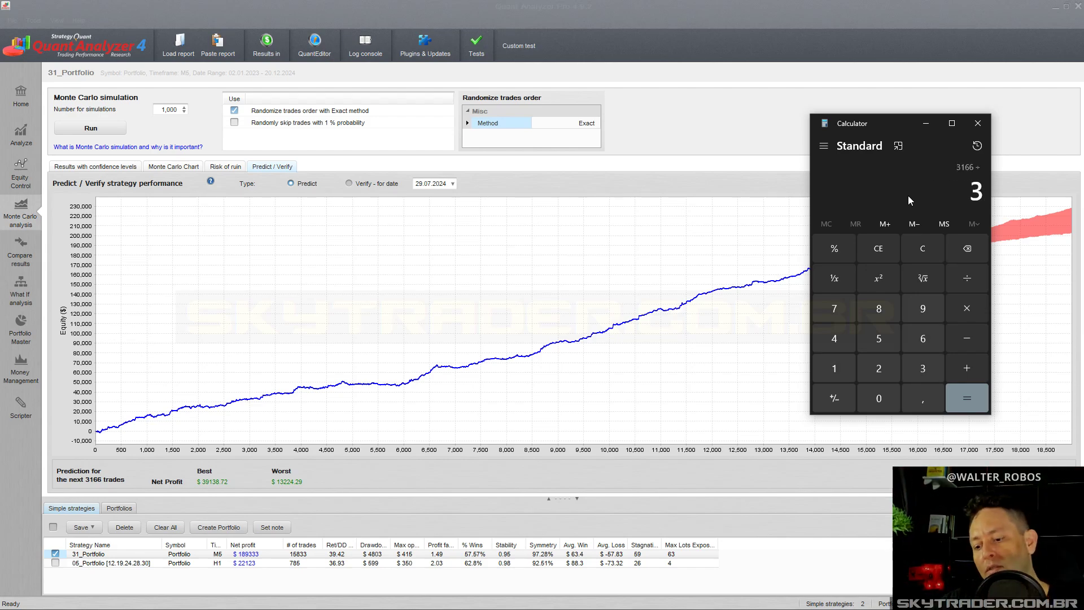
key("BackSpace")
type("660")
key("Return")
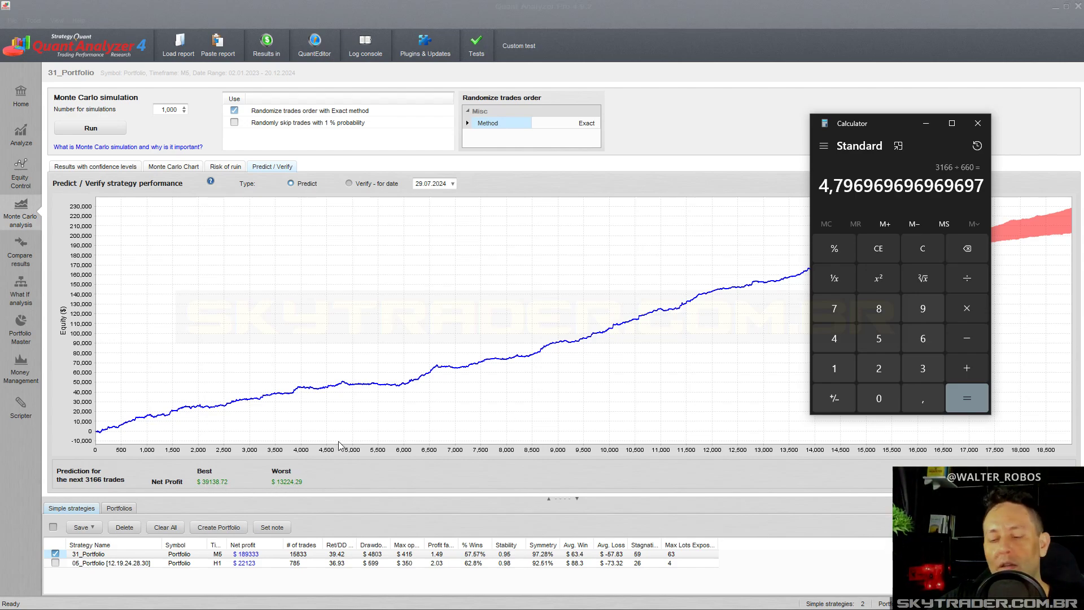
Calculate the worst and best predicted monthly profits by dividing 13000 by 4 and 39000 by 4
type("130")
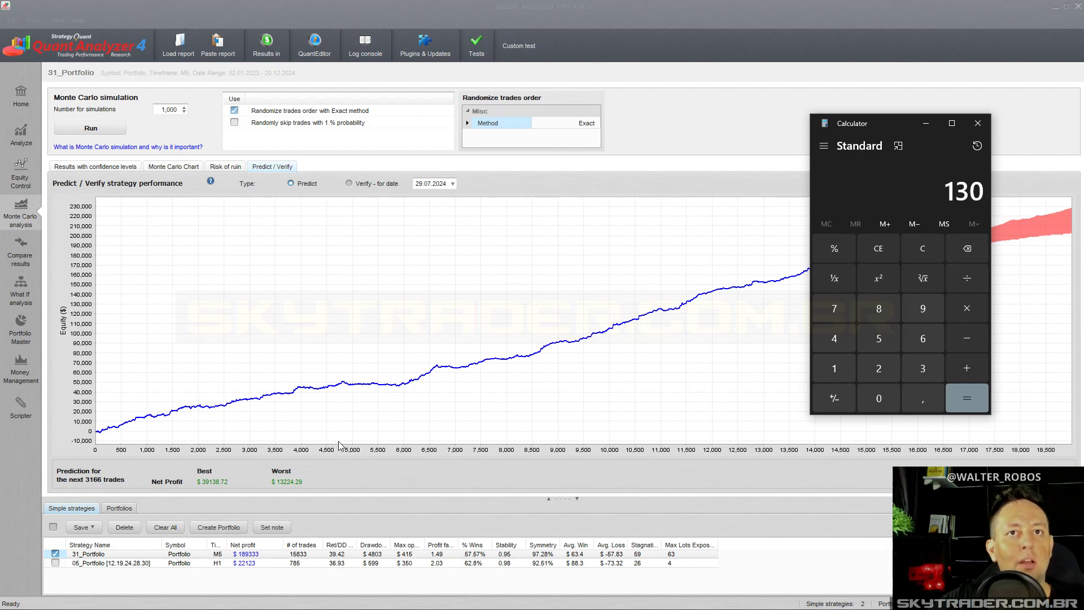
type("00/4")
key("Return")
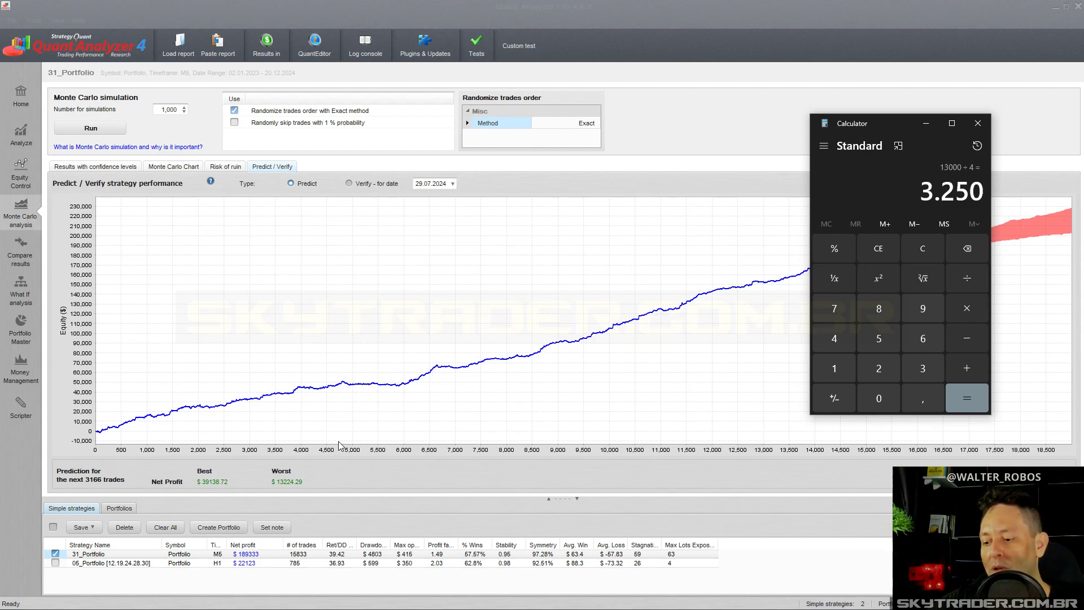
type("39")
type("/4")
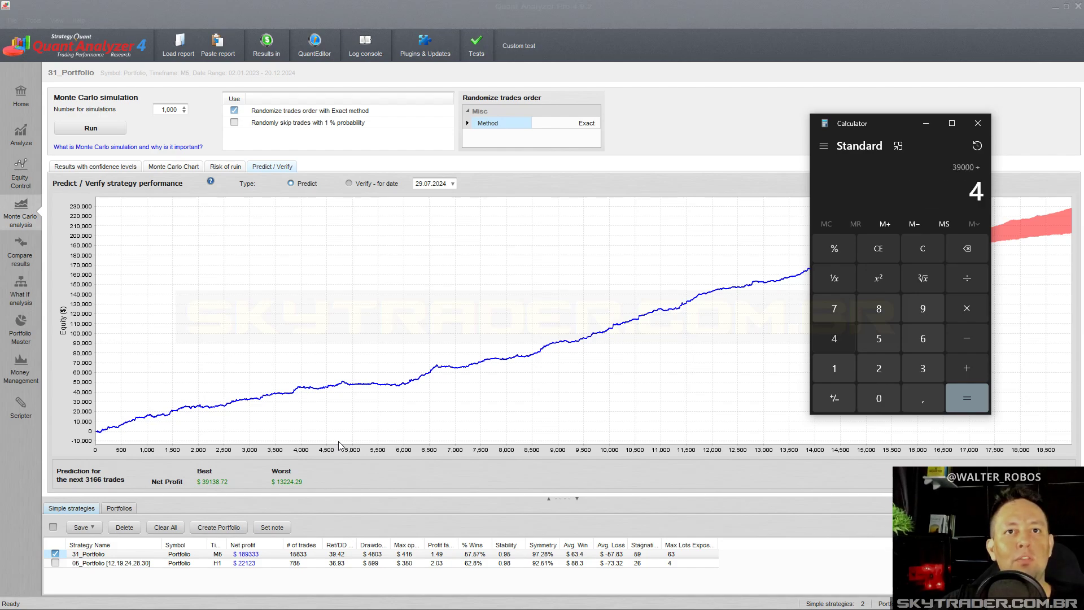
key("Return")
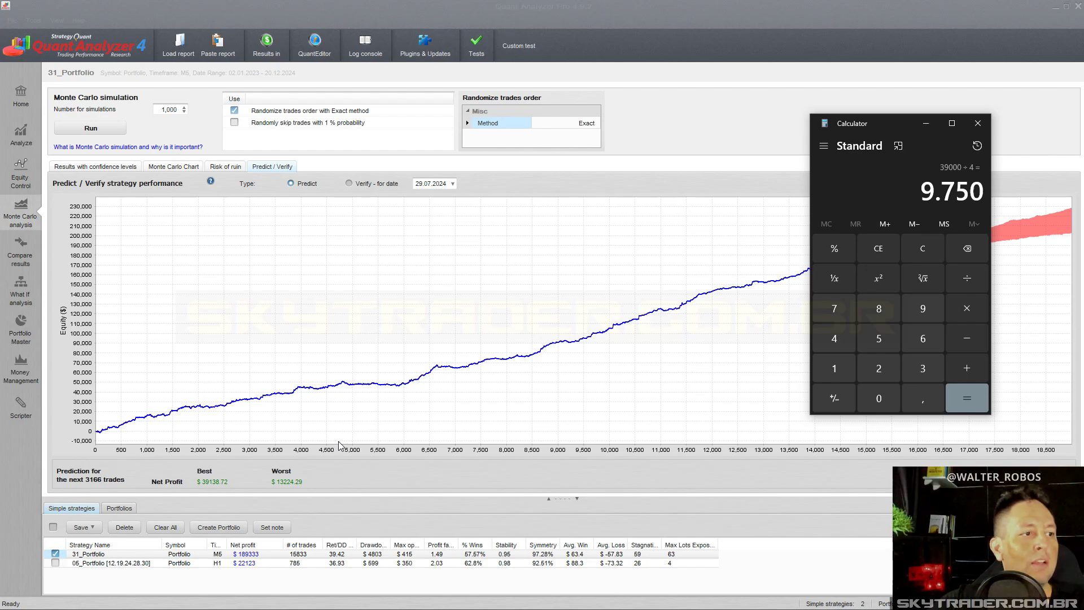
Average the 39000 and 13000 predictions, divide the average by 4, and close Calculator
type("39000+")
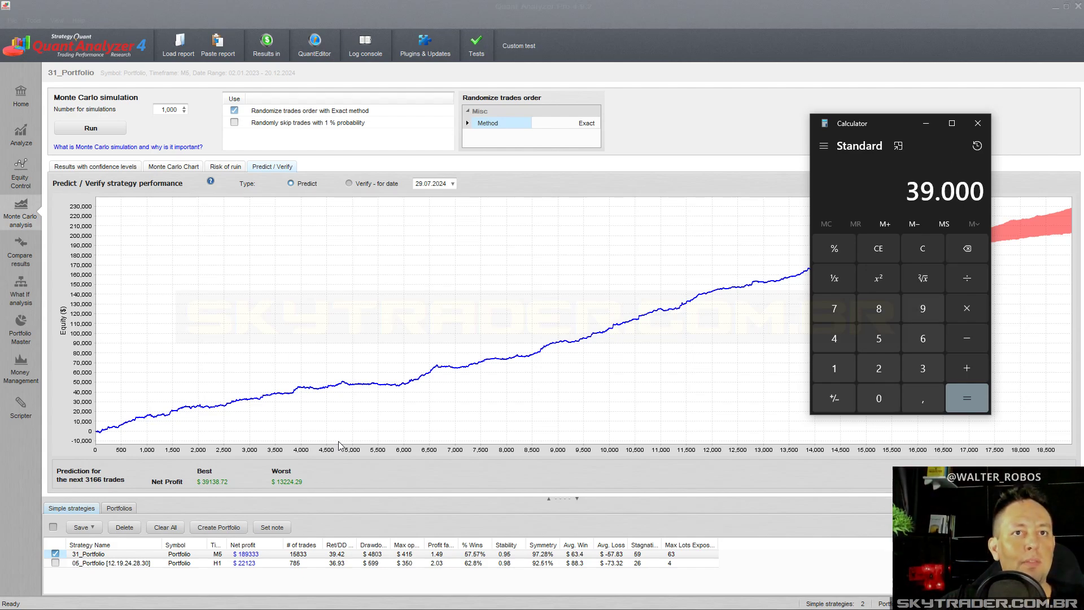
type("13000")
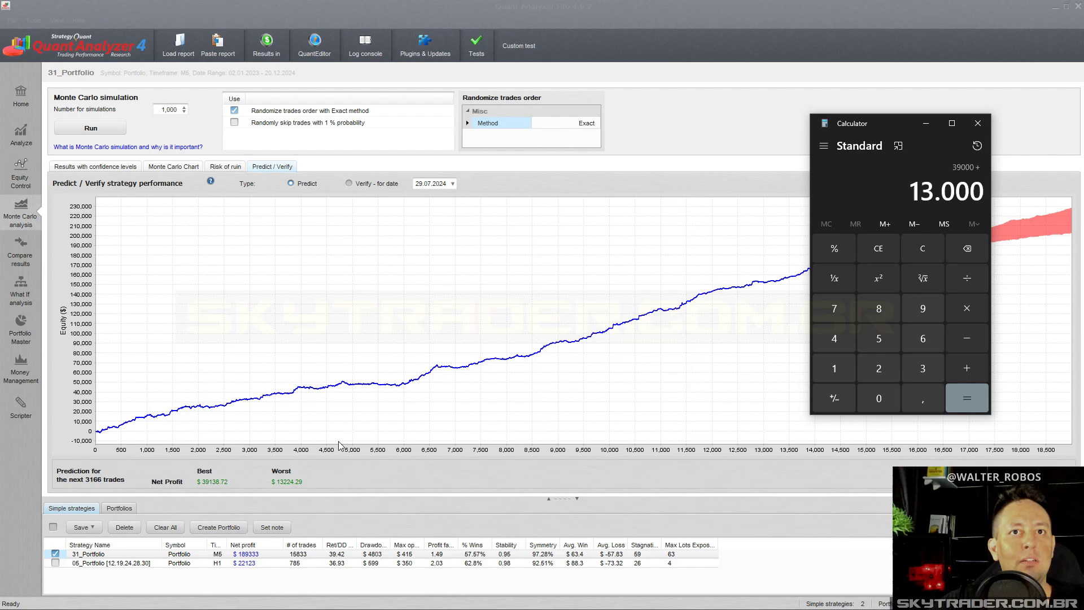
type("/2")
key("Return")
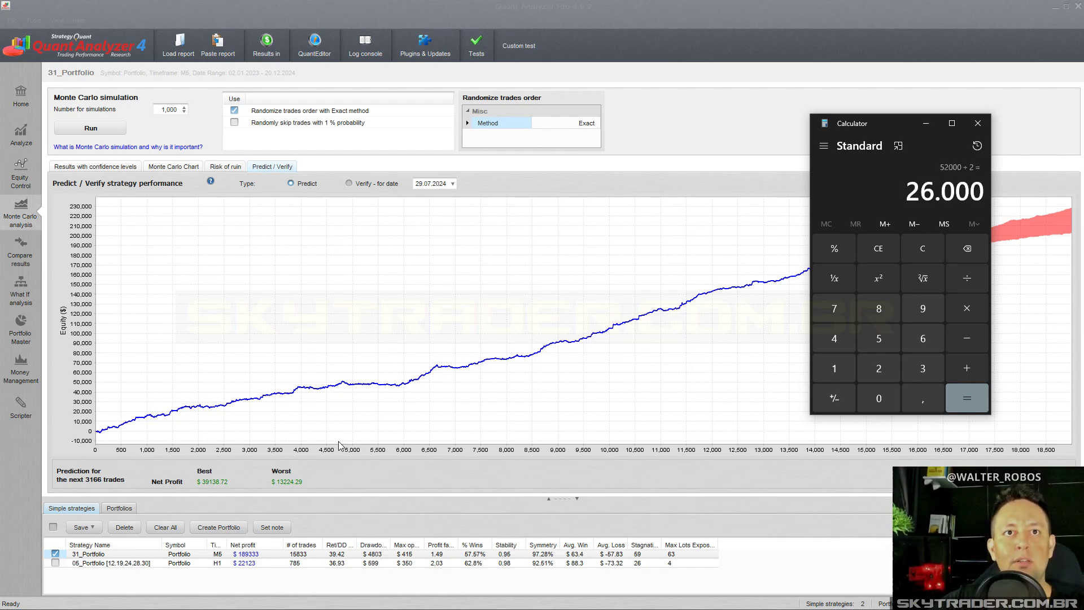
type("/")
type("4")
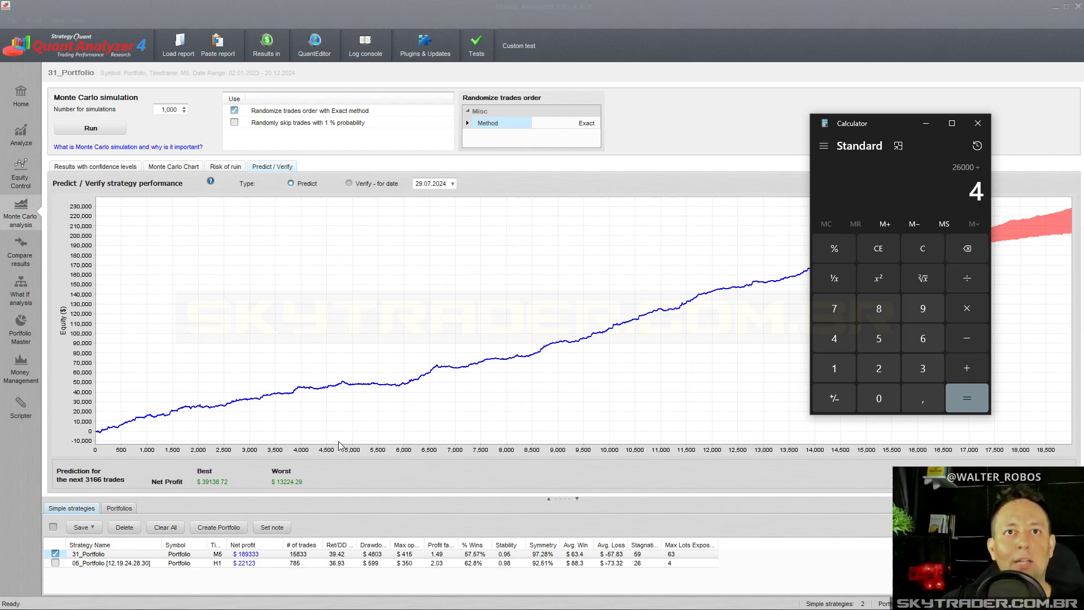
key("Return")
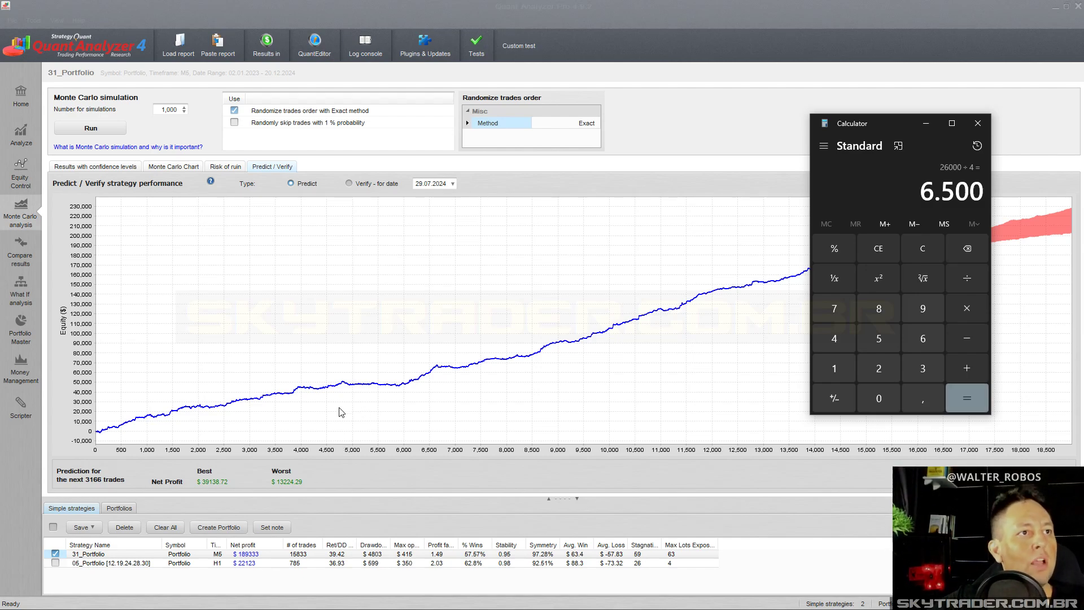
left_click(978, 124)
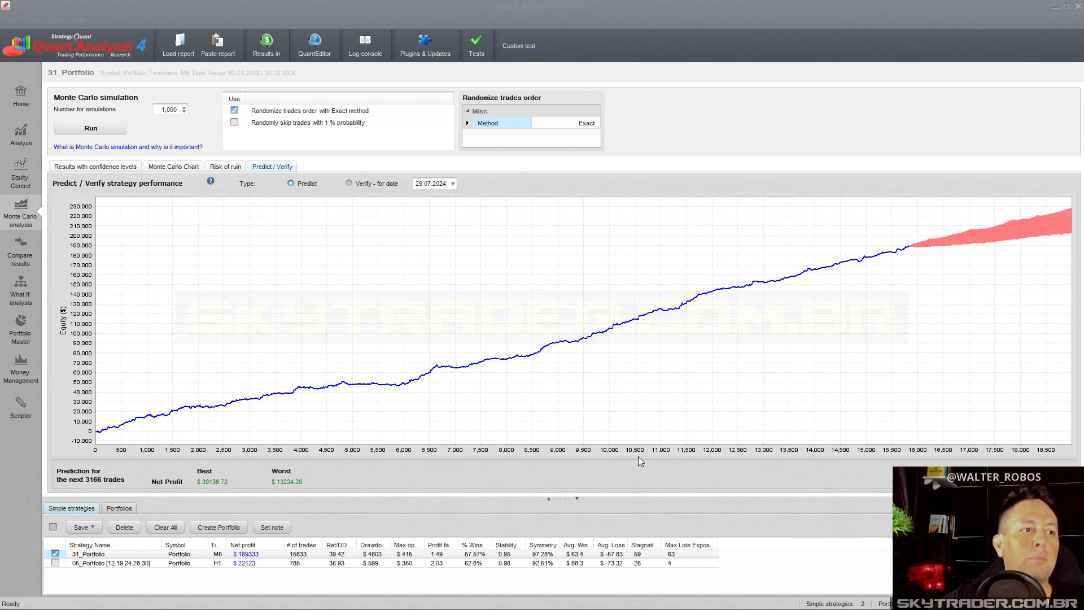
Compare the statistics of 31_Portfolio and 05_Portfolio in the strategies list and inspect the early part of the equity curve
left_click(265, 554)
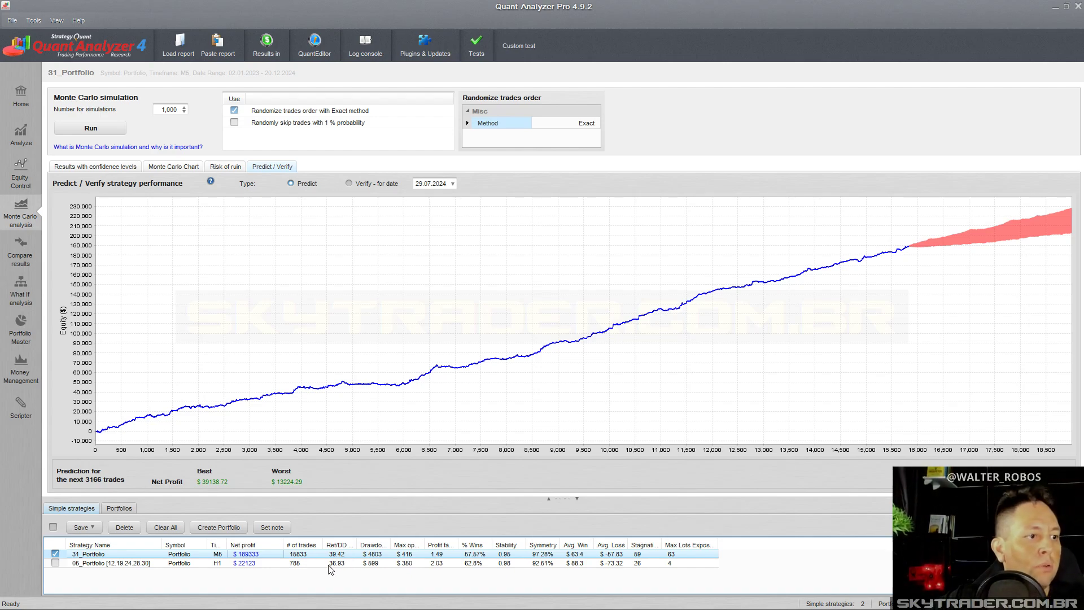
left_click(264, 564)
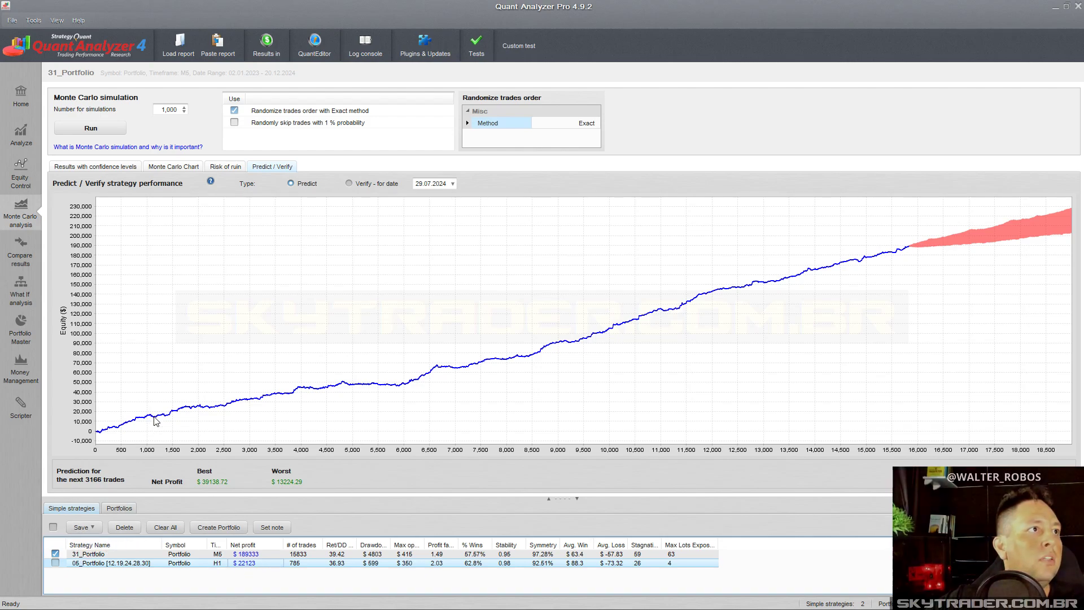
mouse_move(153, 419)
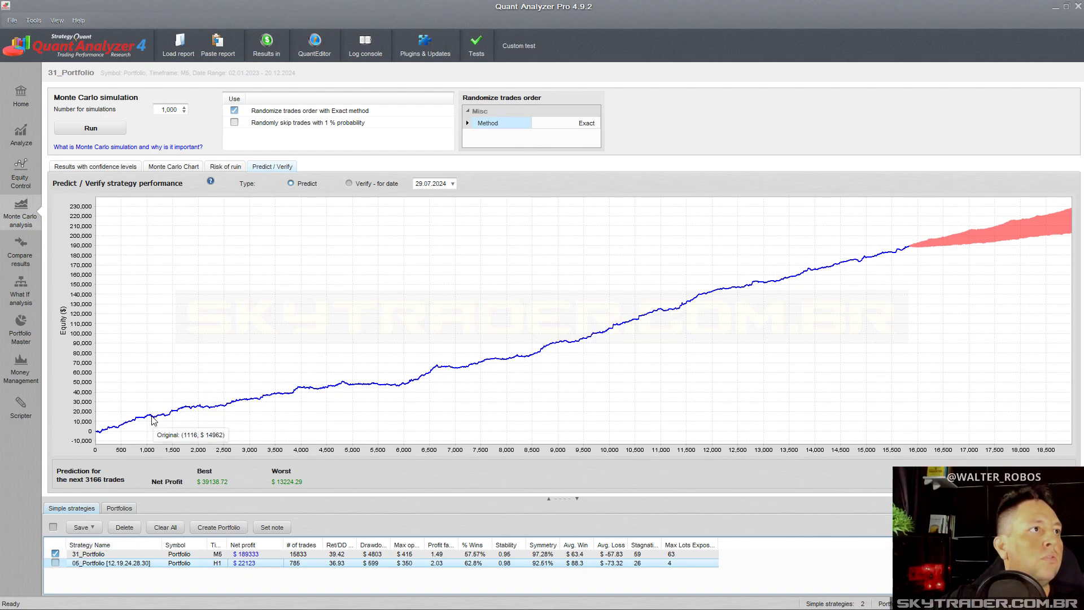
Deselect 31_Portfolio, tick 05_Portfolio in the strategies list, and run the Monte Carlo simulation with 1,000 simulations
left_click(56, 553)
left_click(56, 563)
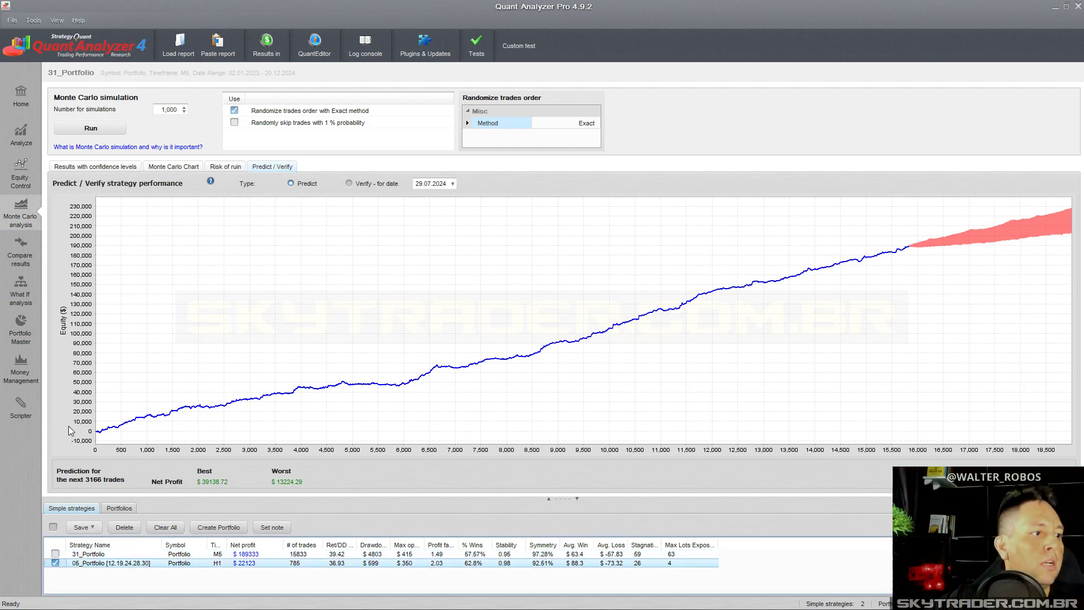
left_click(91, 128)
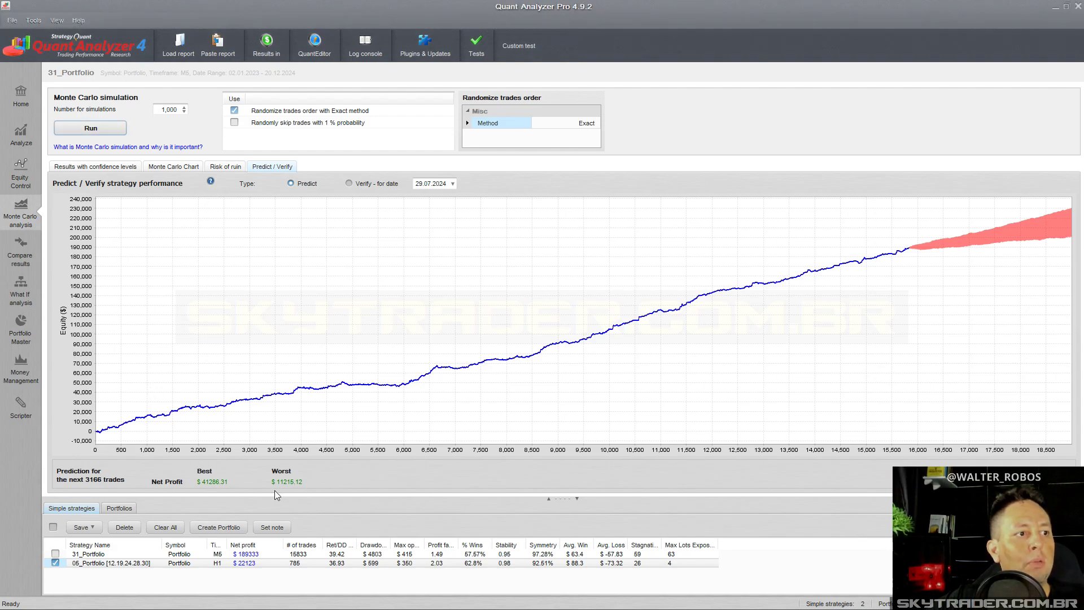
Review the Risk of ruin table at confidence level 100 and the Monte Carlo results with confidence levels
left_click(226, 167)
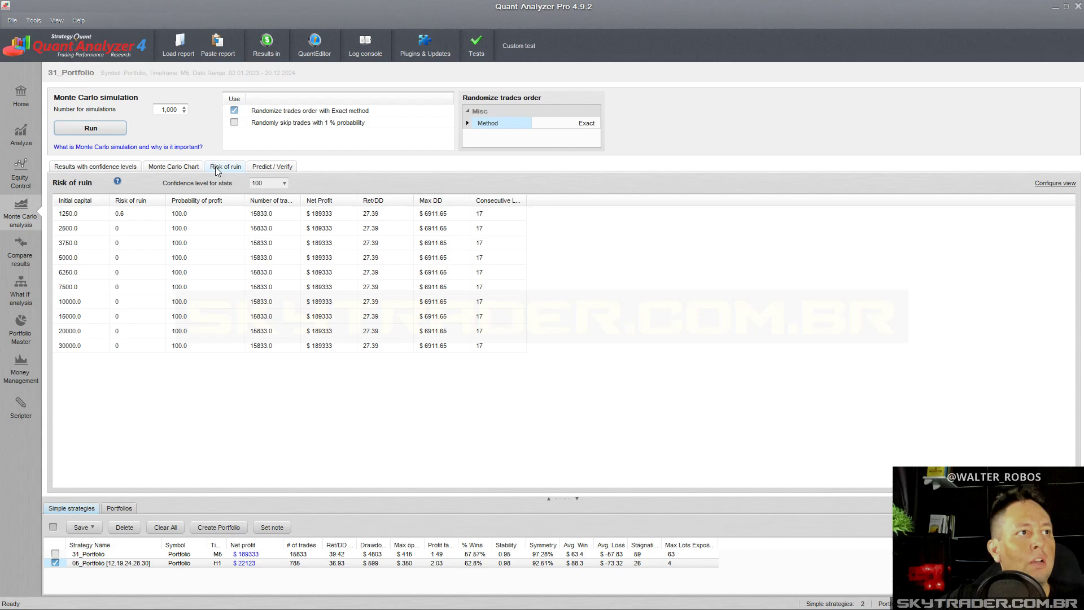
left_click(262, 184)
left_click(262, 272)
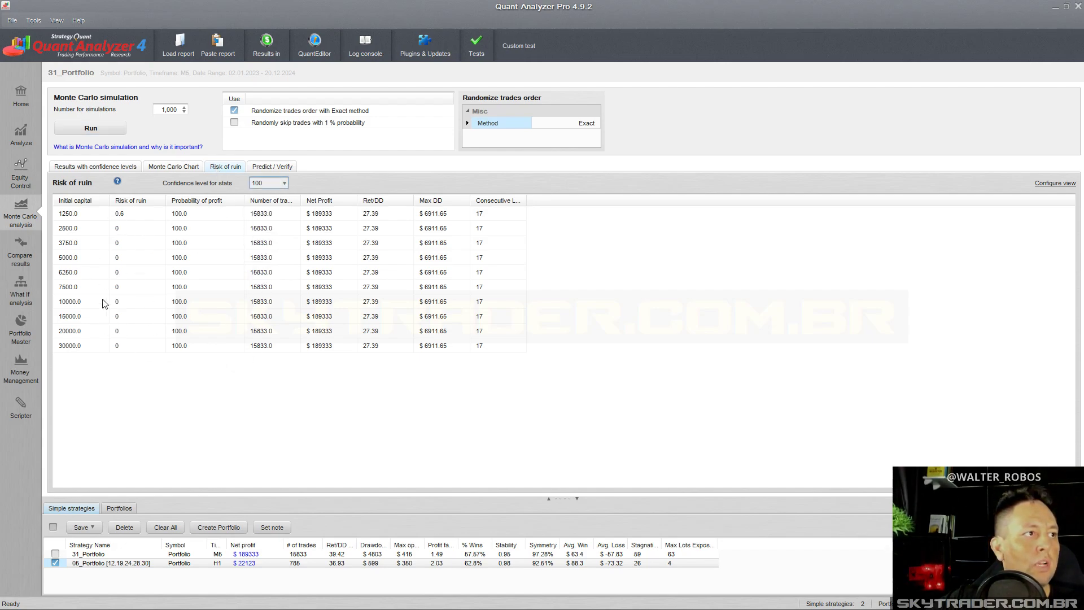
left_click(83, 167)
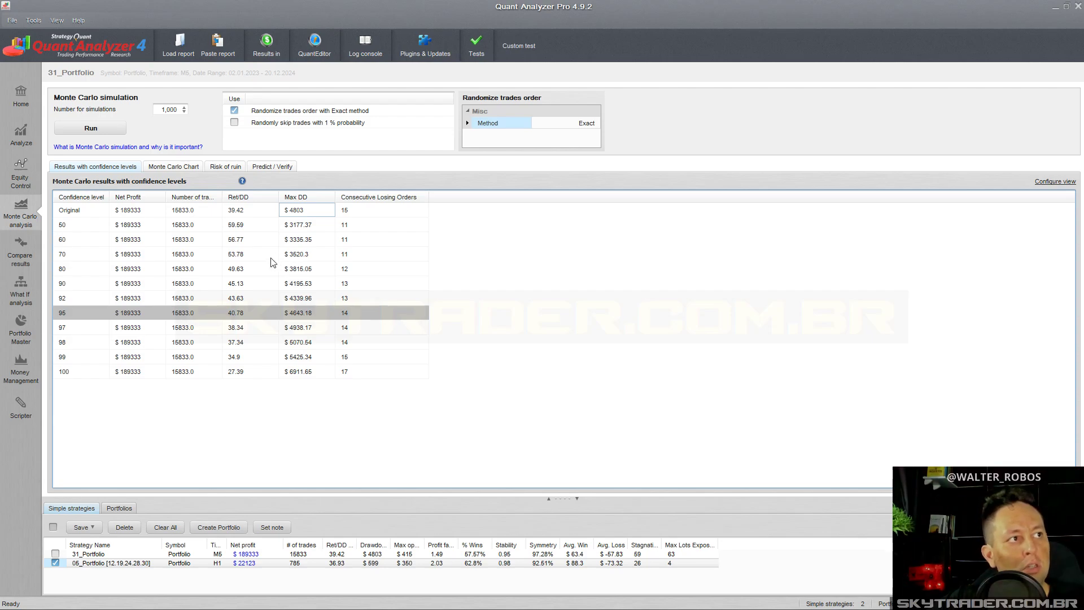
left_click(158, 225)
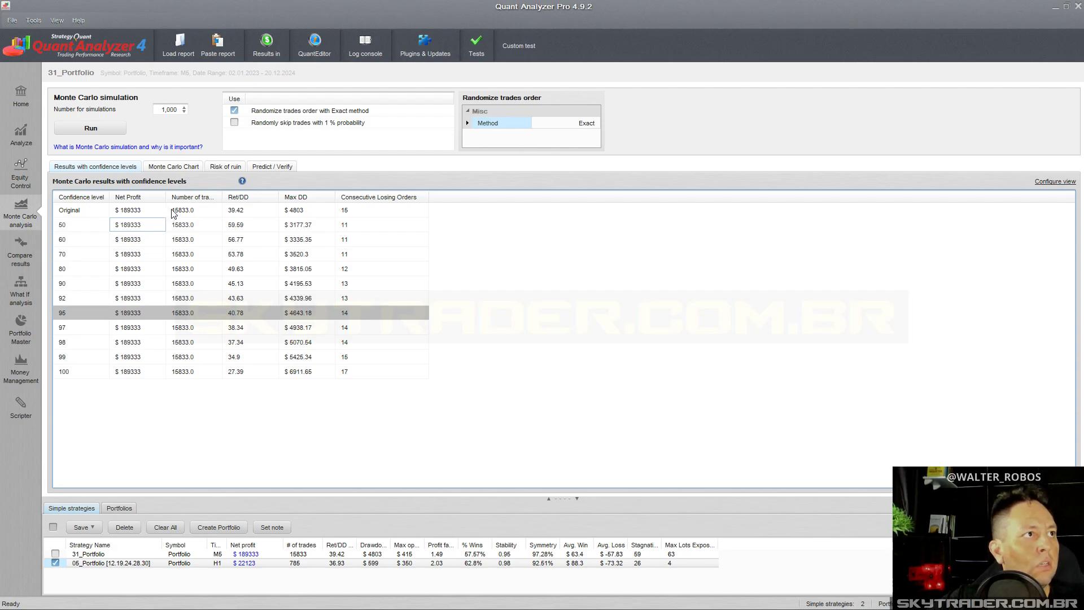
Rerun the 1,000 Monte Carlo simulations with only 05_Portfolio ticked
left_click(56, 554)
left_click(55, 554)
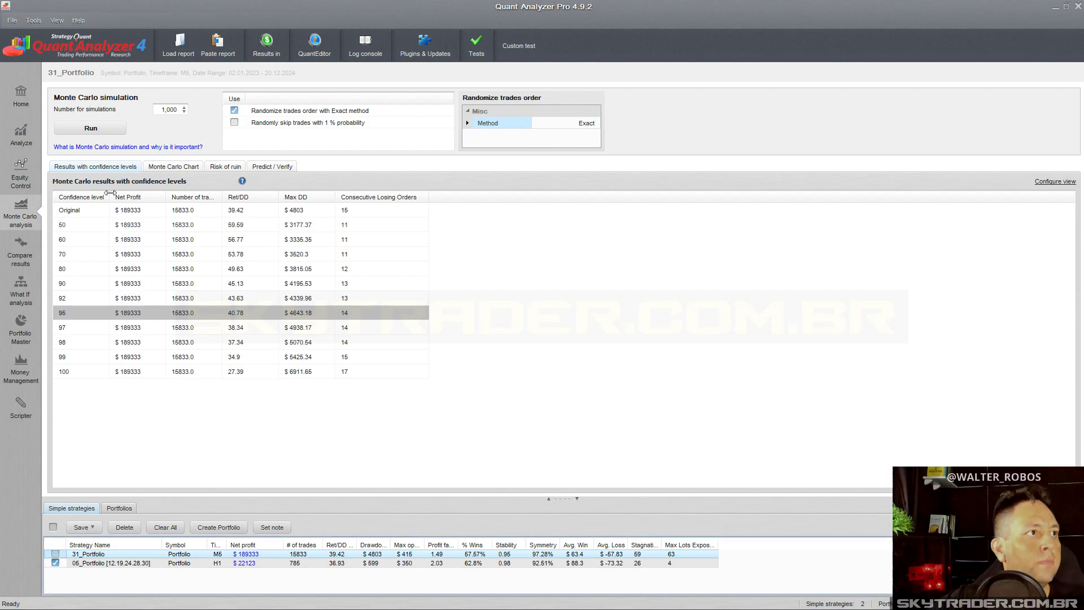
left_click(96, 127)
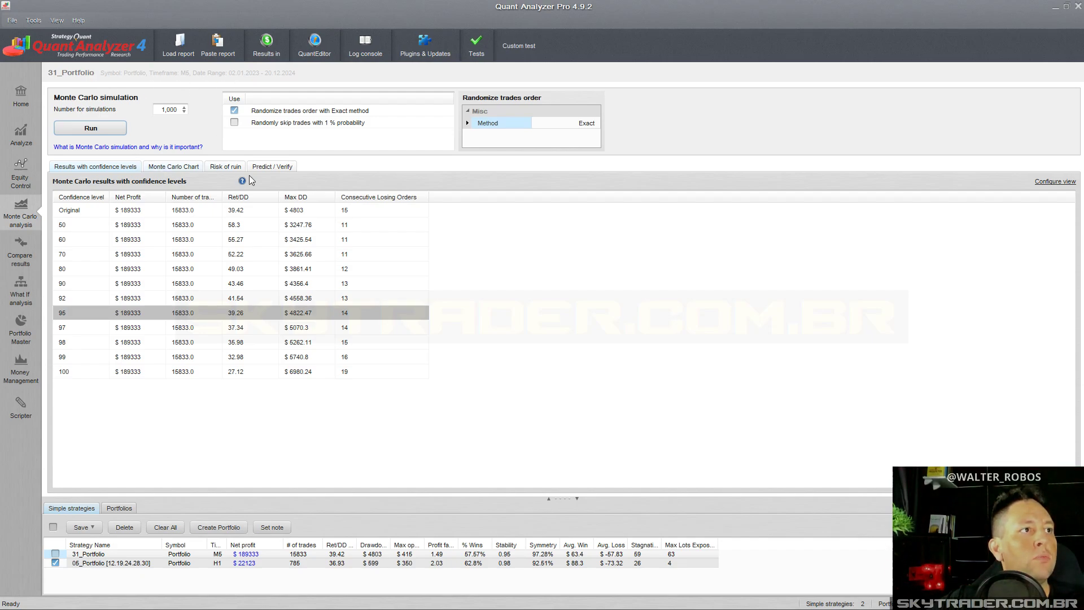
Inspect the rerun's risk of ruin for the 1250 initial capital and its predicted strategy performance
left_click(236, 167)
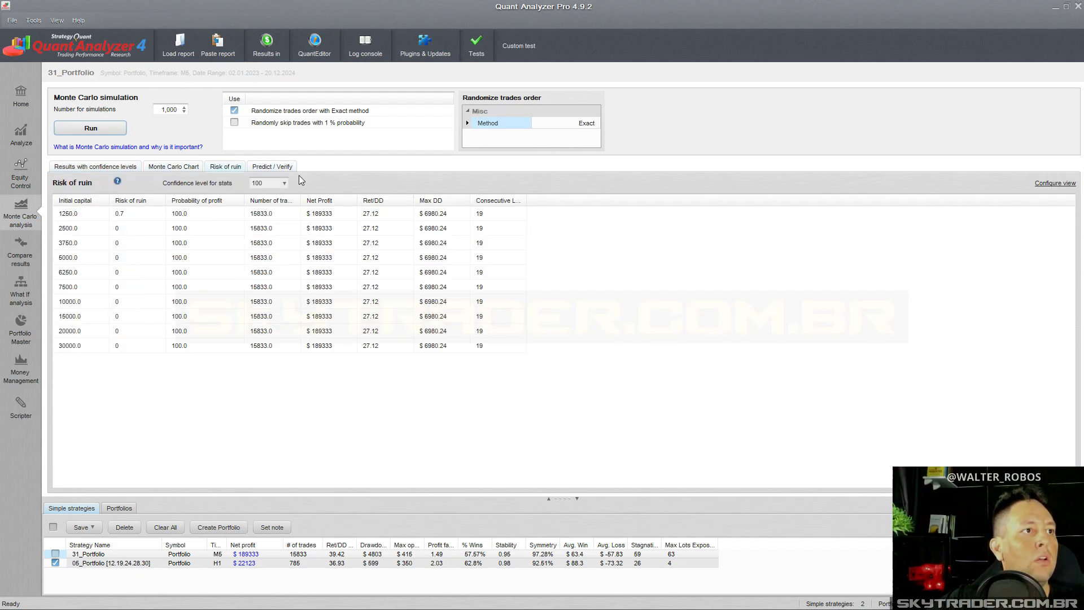
left_click(273, 218)
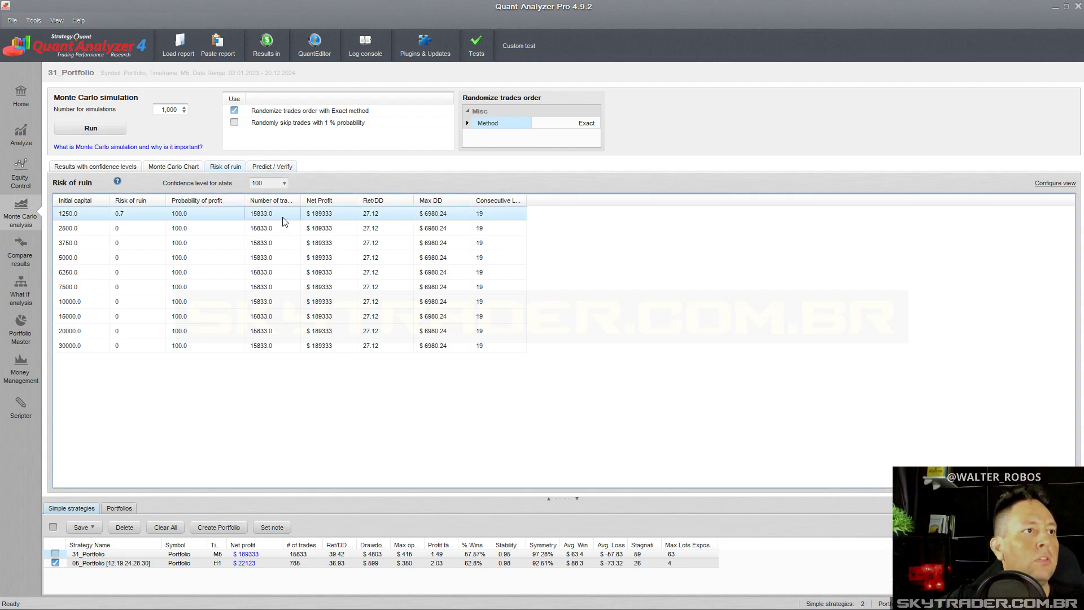
left_click(277, 167)
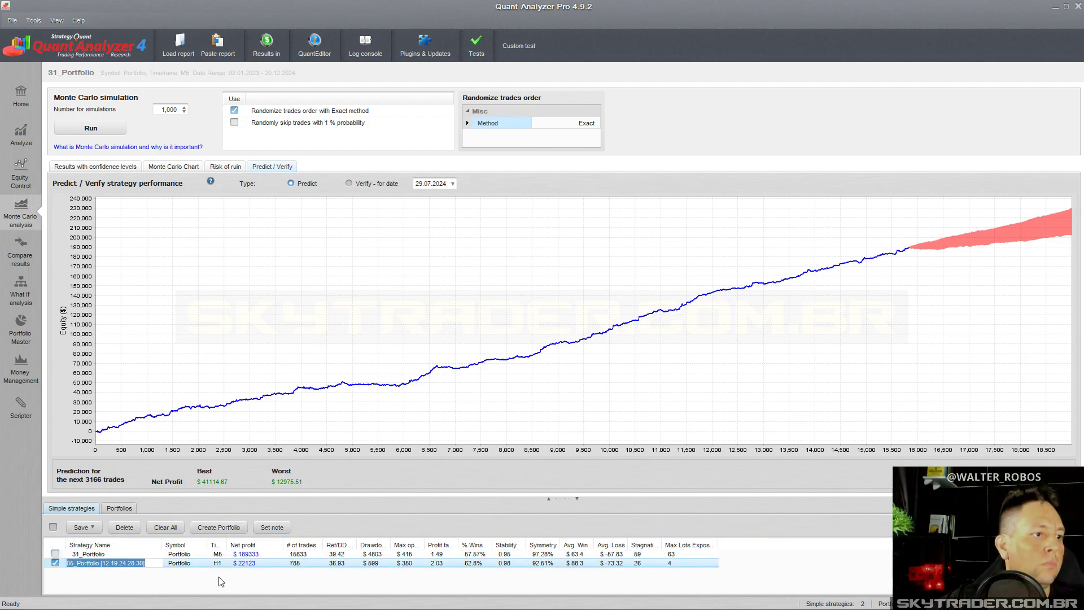
Select the 05_Portfolio row, set the number of simulations to 10, and run the Monte Carlo simulation
left_click(187, 565)
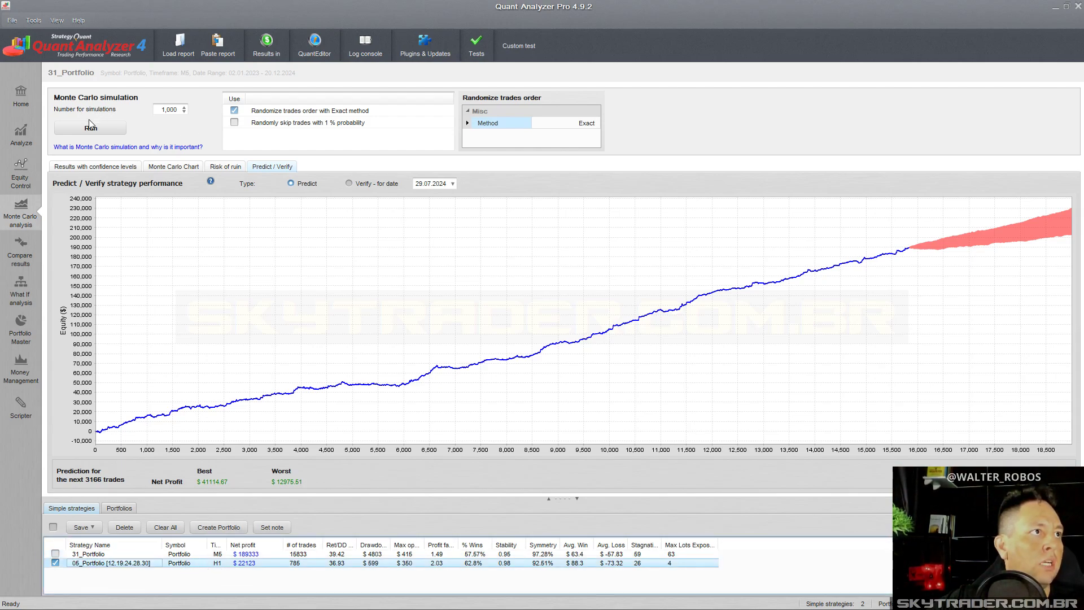
left_click(172, 109)
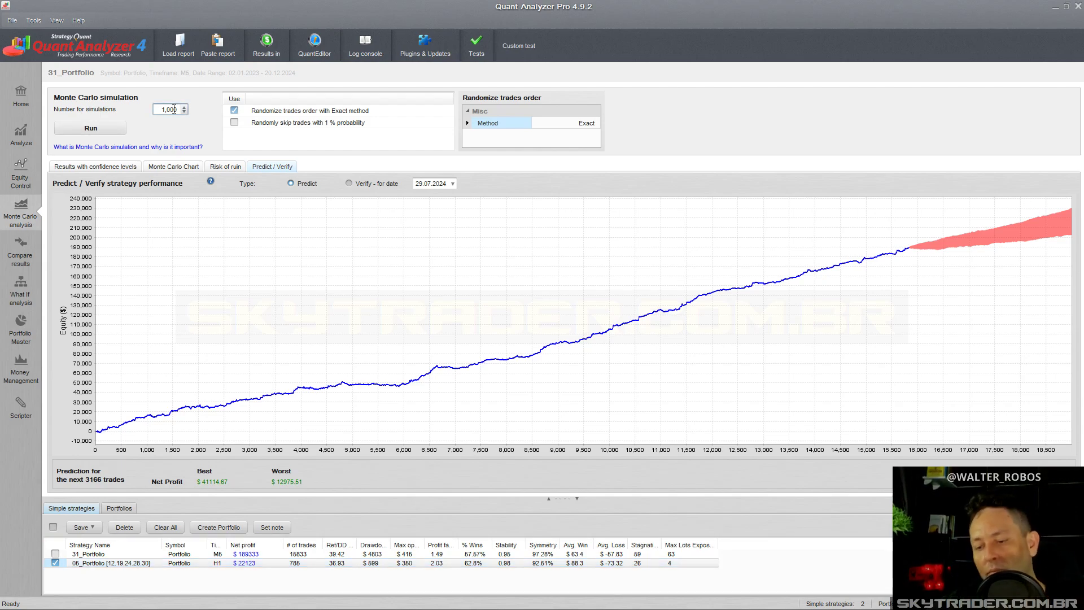
key("BackSpace")
key("BackSpace")
key("Delete")
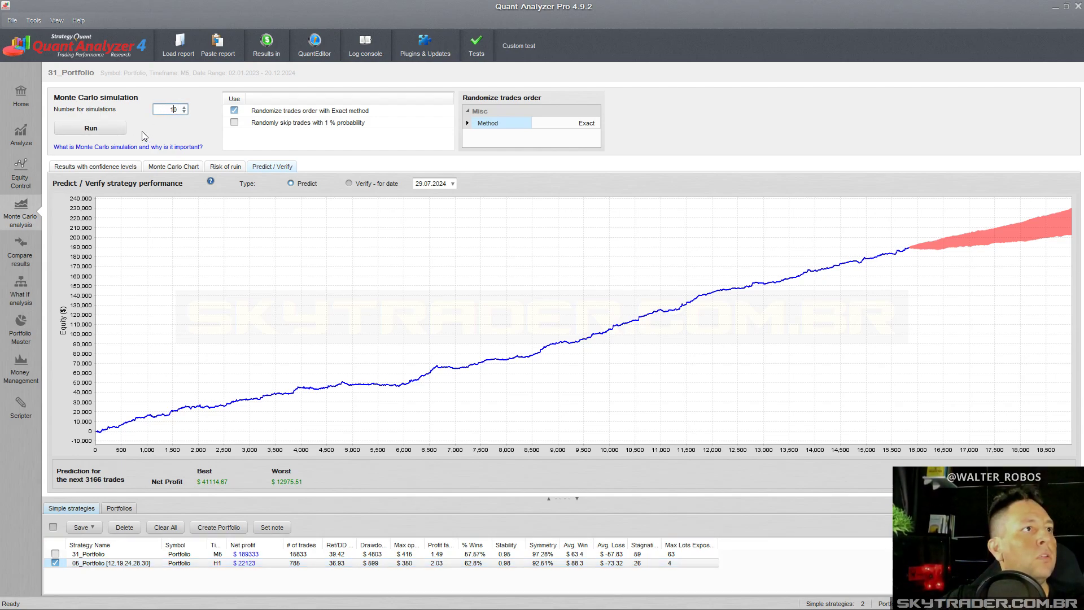
left_click(114, 130)
Look at Equity Control and the Portfolios list, and review the 10-simulation prediction, risk of ruin and confidence level results
left_click(24, 179)
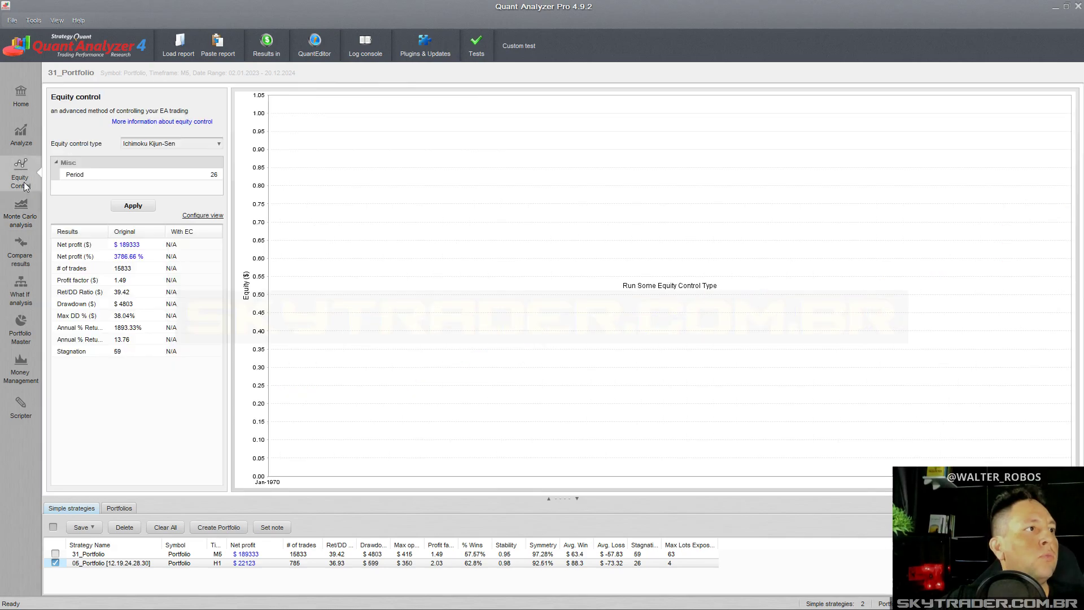
left_click(21, 213)
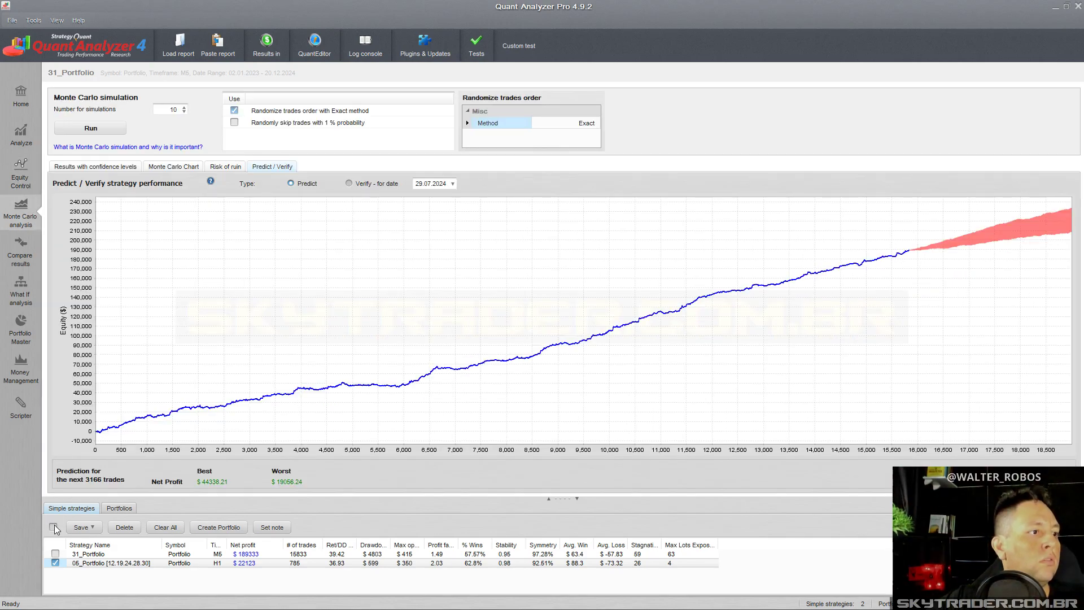
left_click(116, 514)
left_click(74, 509)
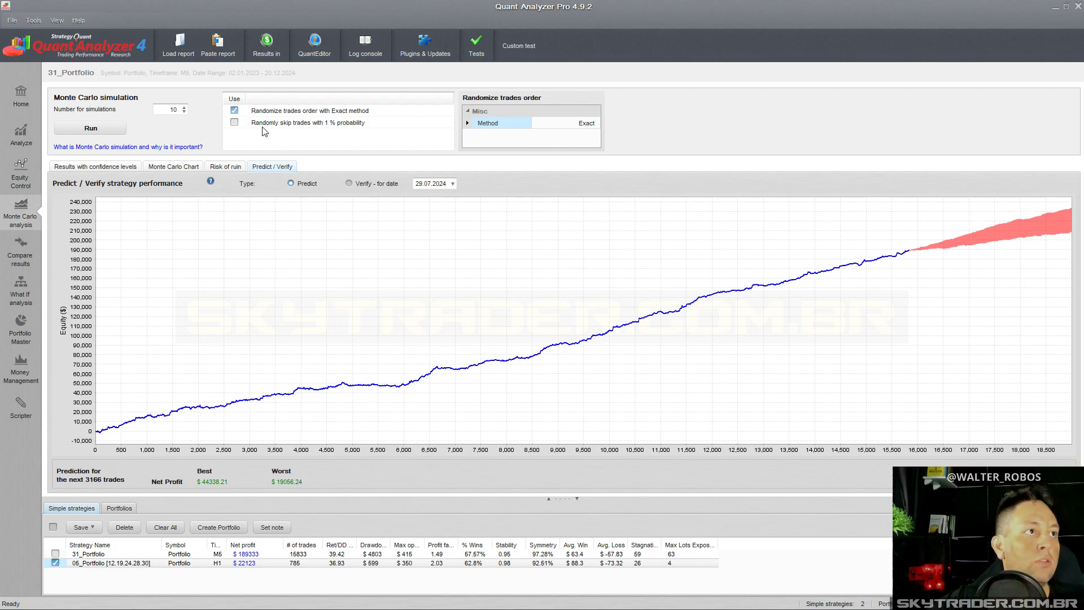
left_click(218, 166)
left_click(66, 168)
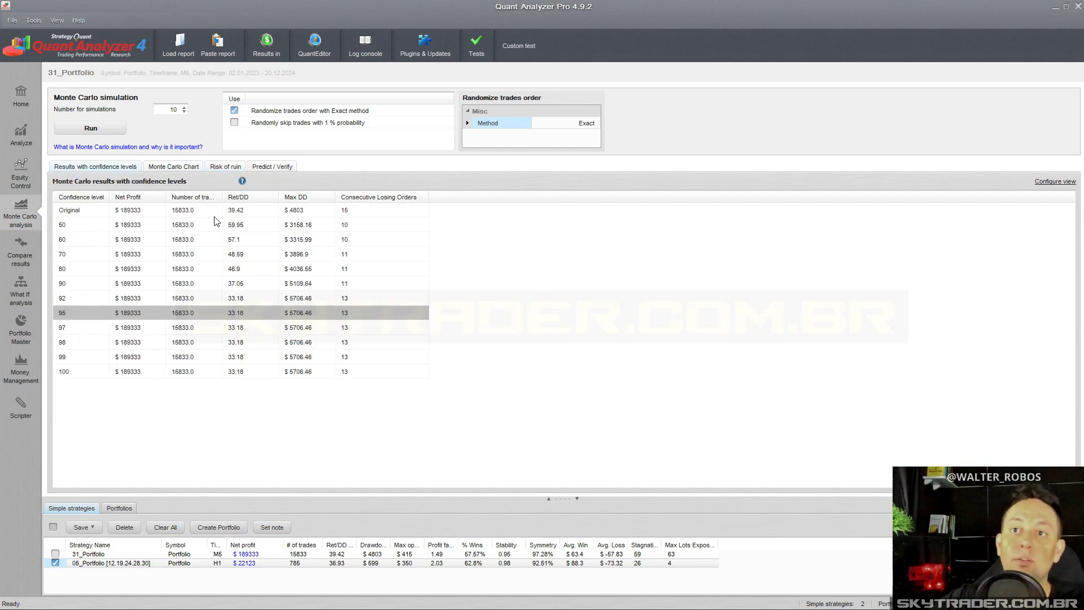
Set the number of Monte Carlo simulations to 10000
double_click(157, 111)
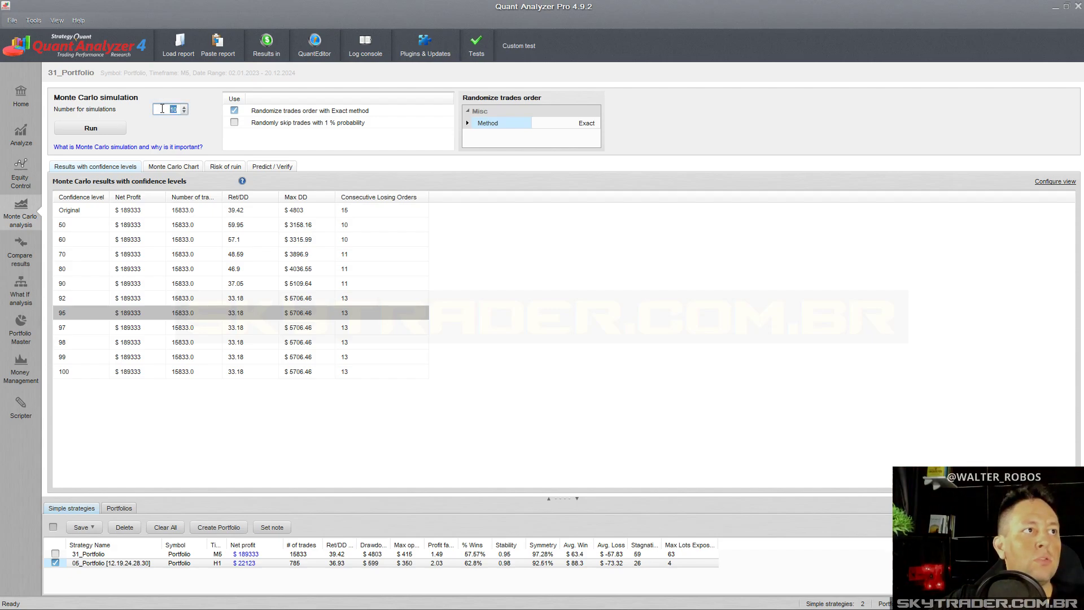
type("1000")
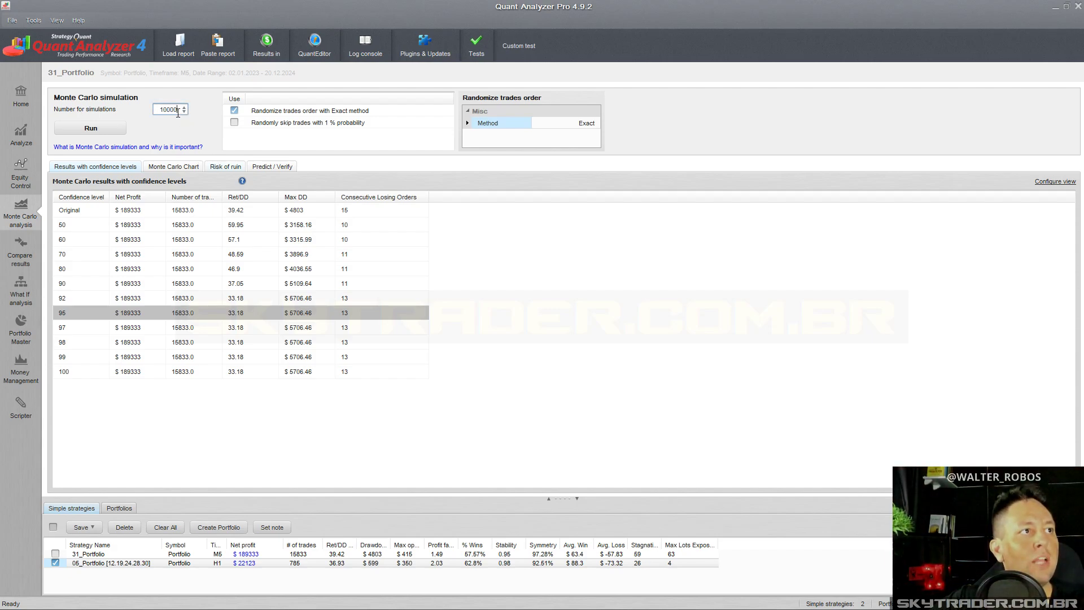
type("0")
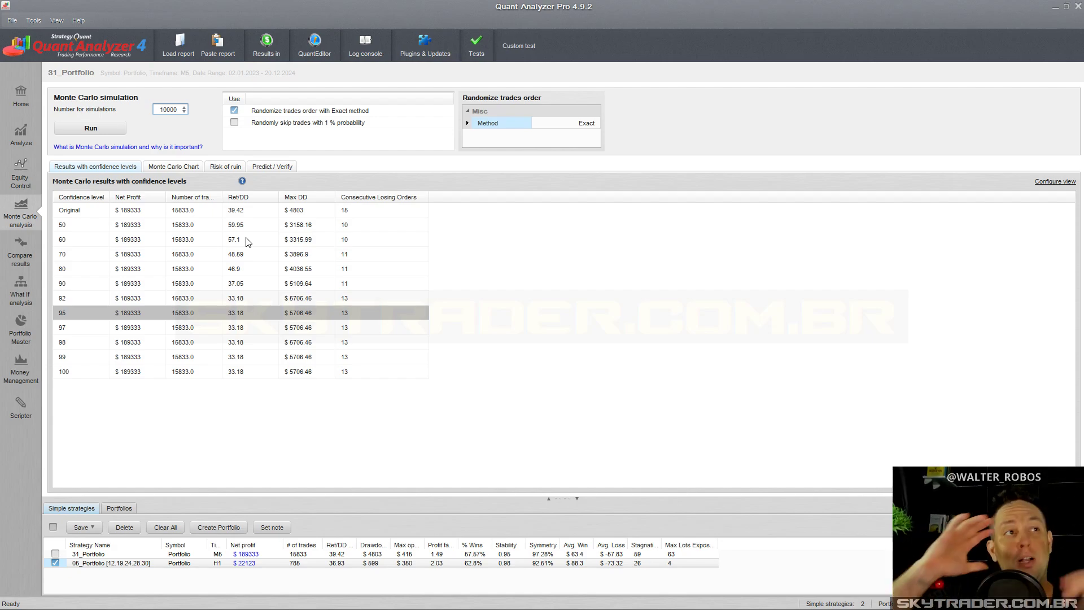